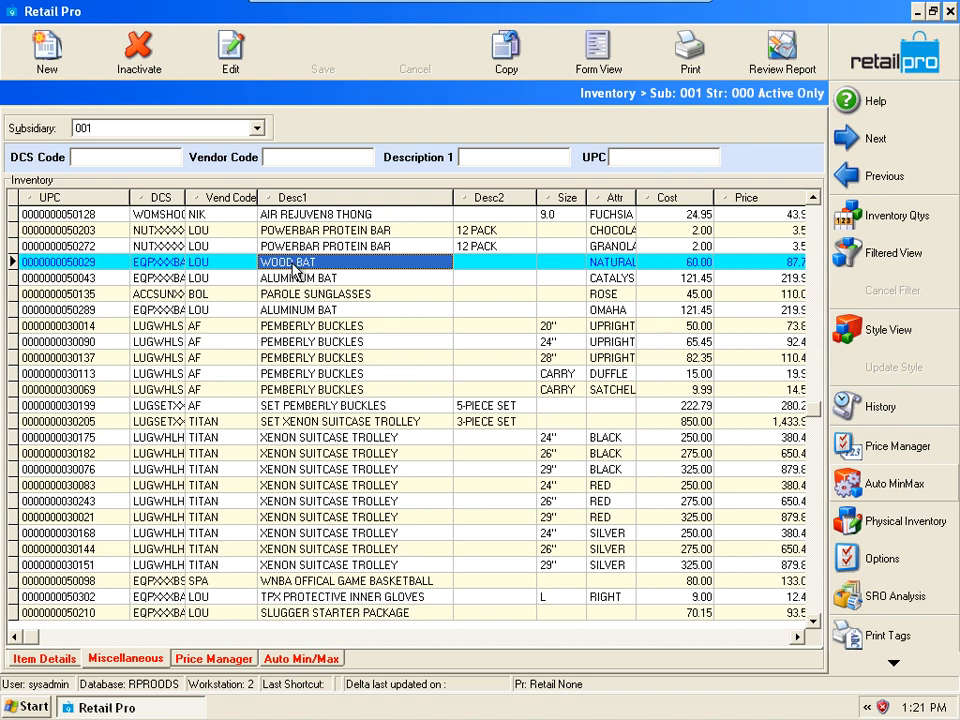
Open the inventory quantities for the wood bat and compare on-hand stock with minimum and maximum levels for San Francisco and Seattle
left_click(874, 223)
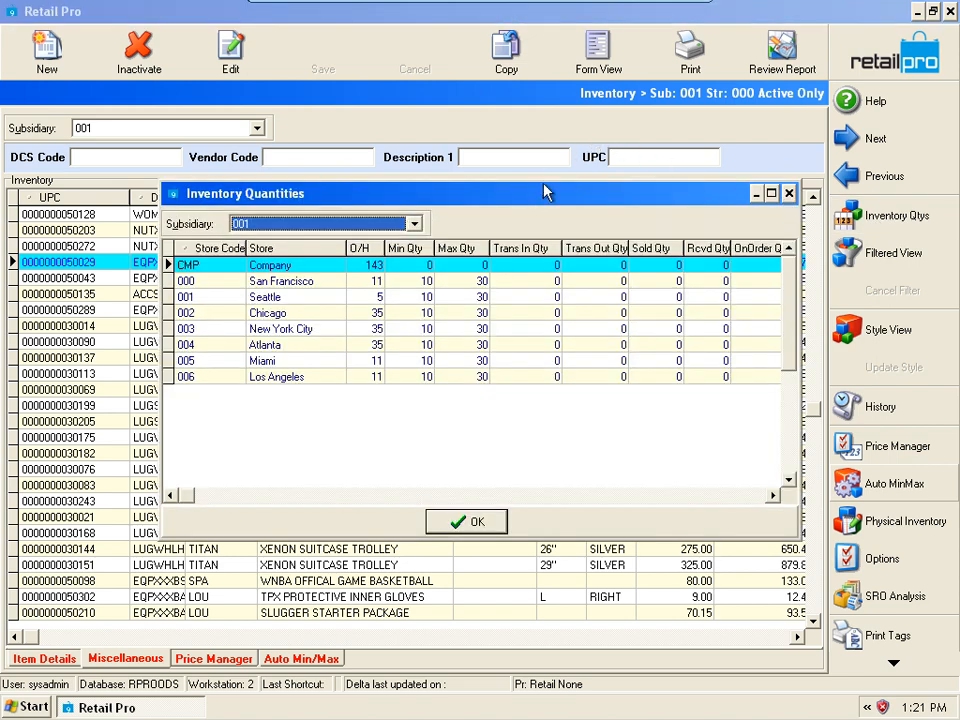
left_click_drag(535, 202, 496, 307)
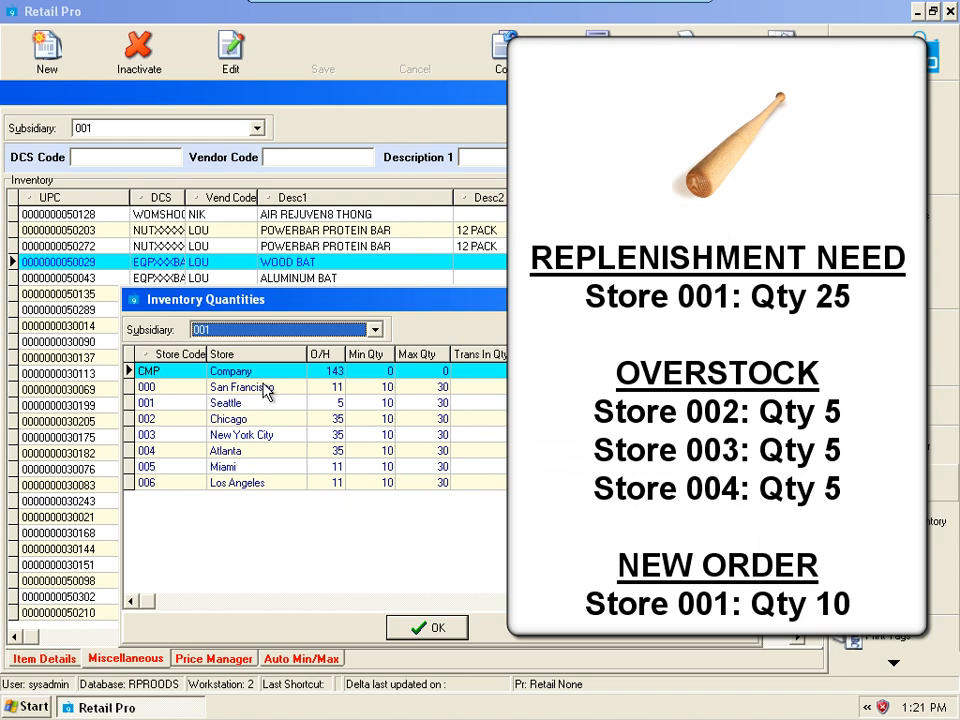
left_click(380, 389)
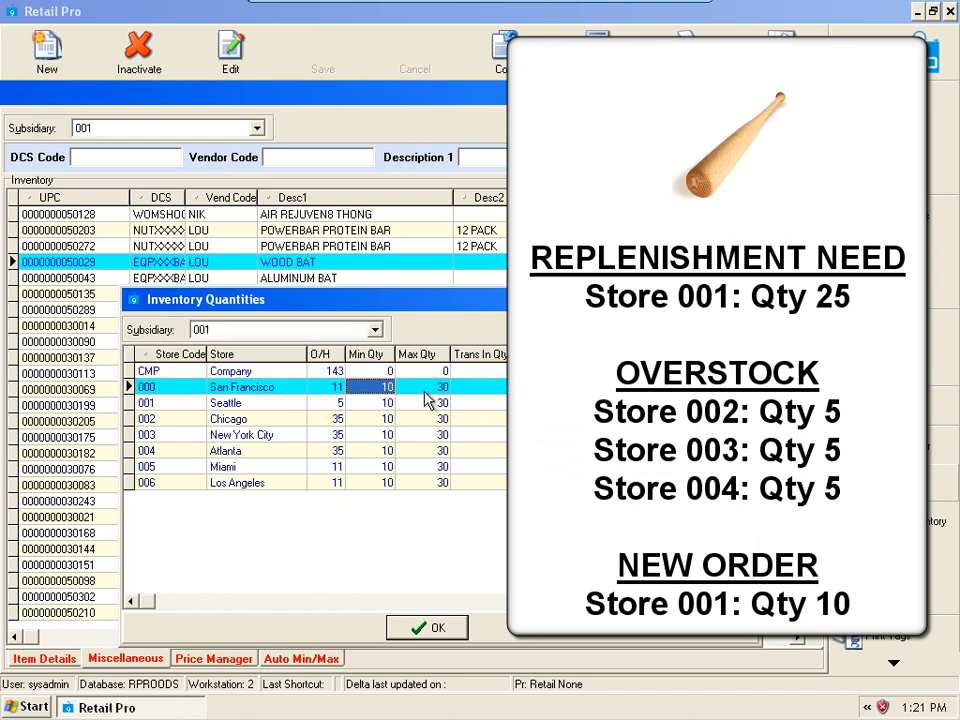
left_click_drag(424, 392, 325, 396)
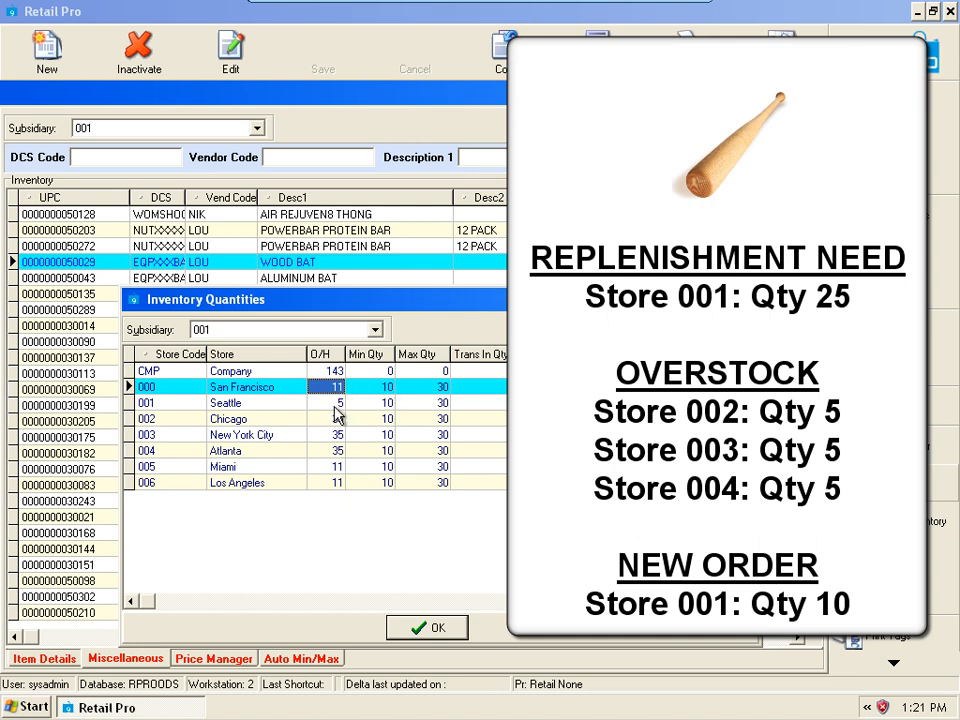
left_click(336, 403)
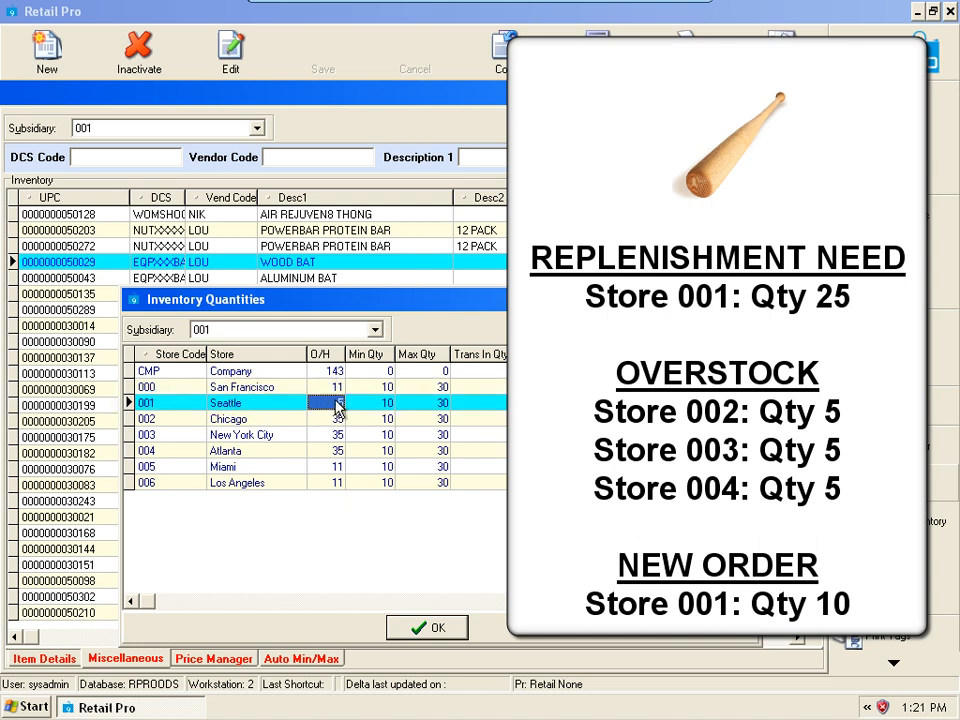
left_click(381, 406)
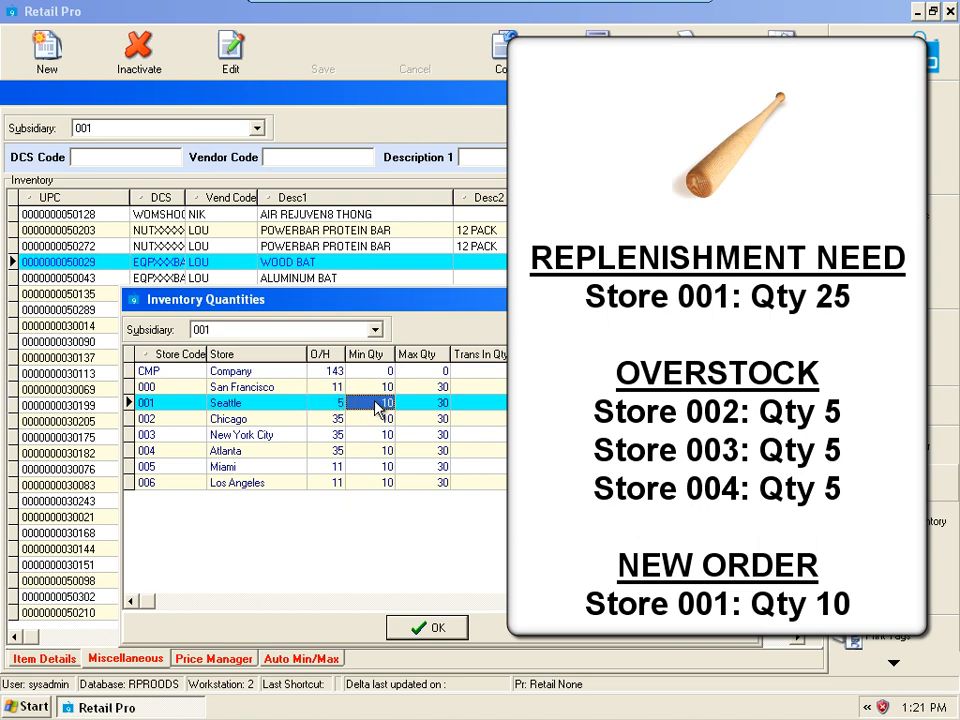
left_click(338, 405)
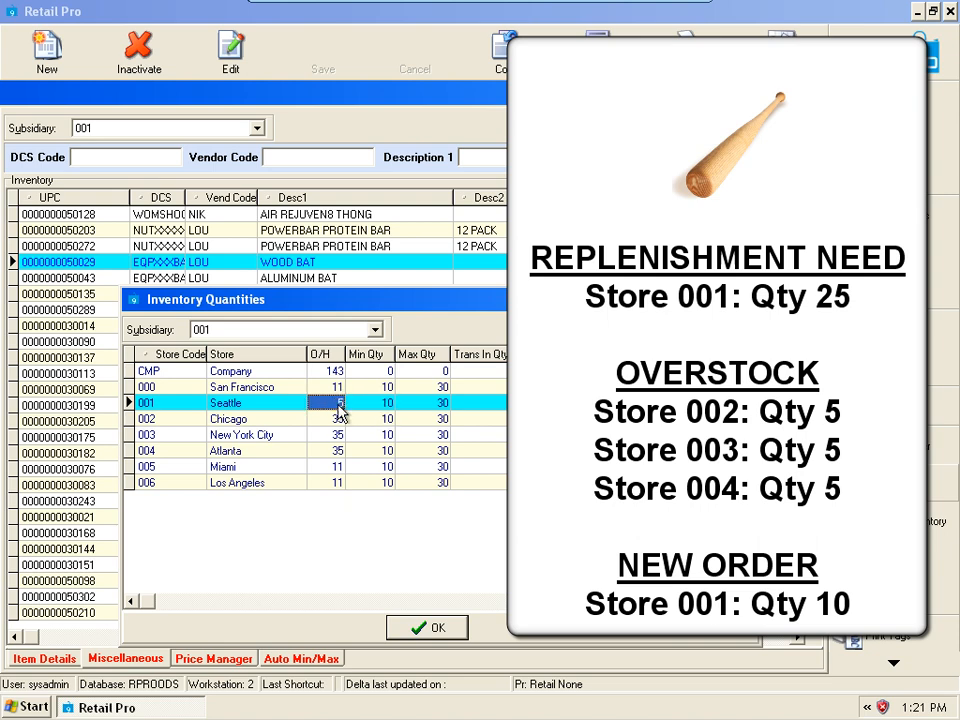
left_click(420, 403)
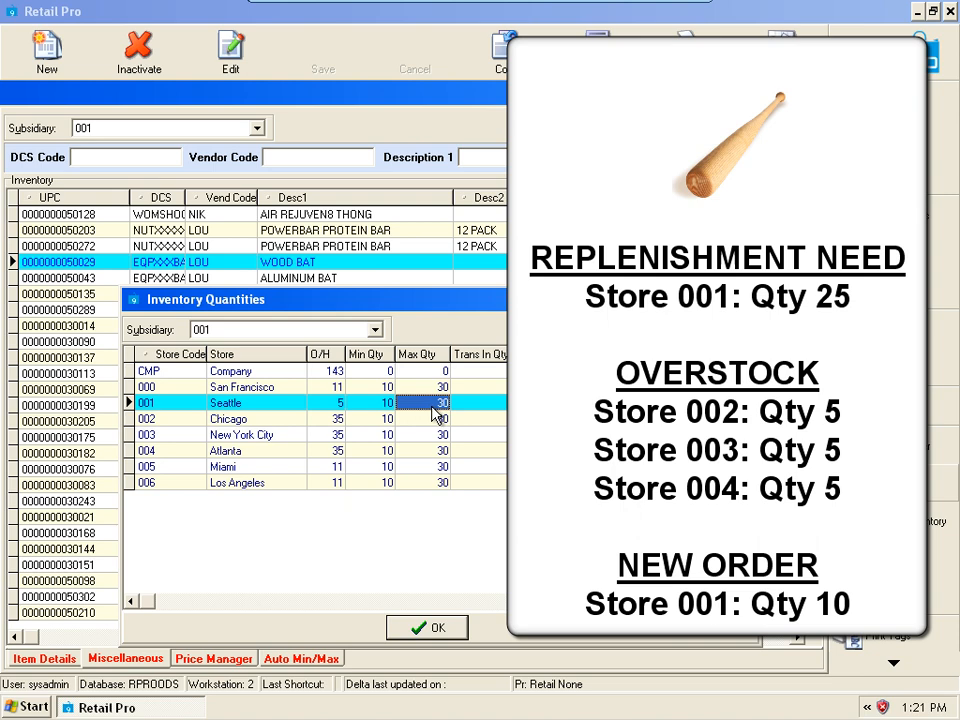
Compare the wood bat's on-hand quantities with the maximum levels for the Chicago, New York City and Atlanta stores
left_click(332, 419)
left_click(336, 450)
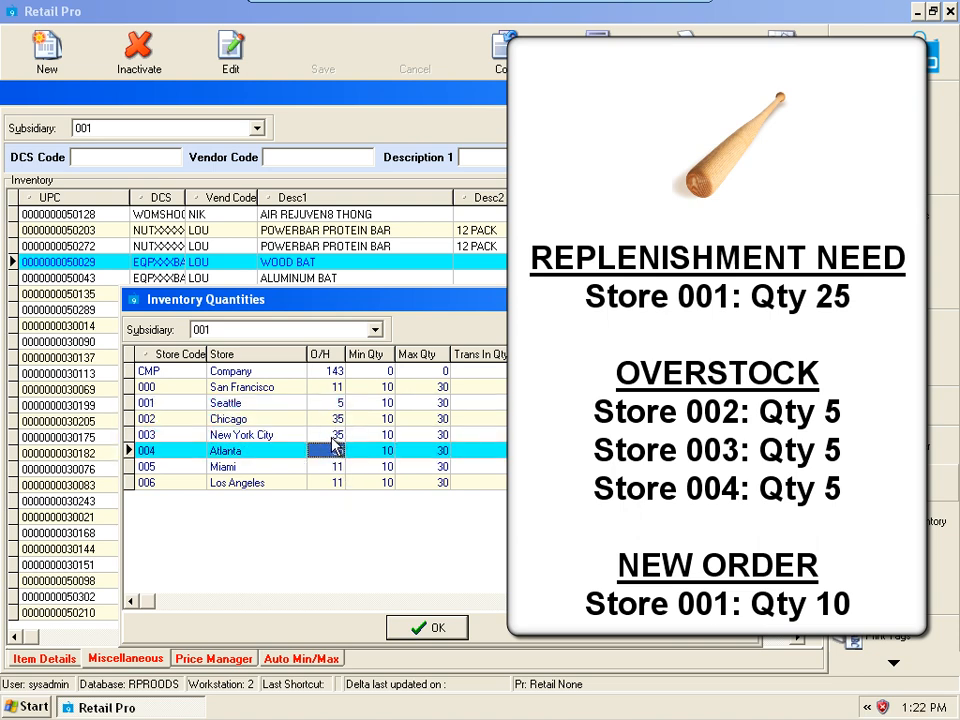
left_click(336, 419)
left_click(336, 450)
left_click(336, 419)
left_click(437, 419)
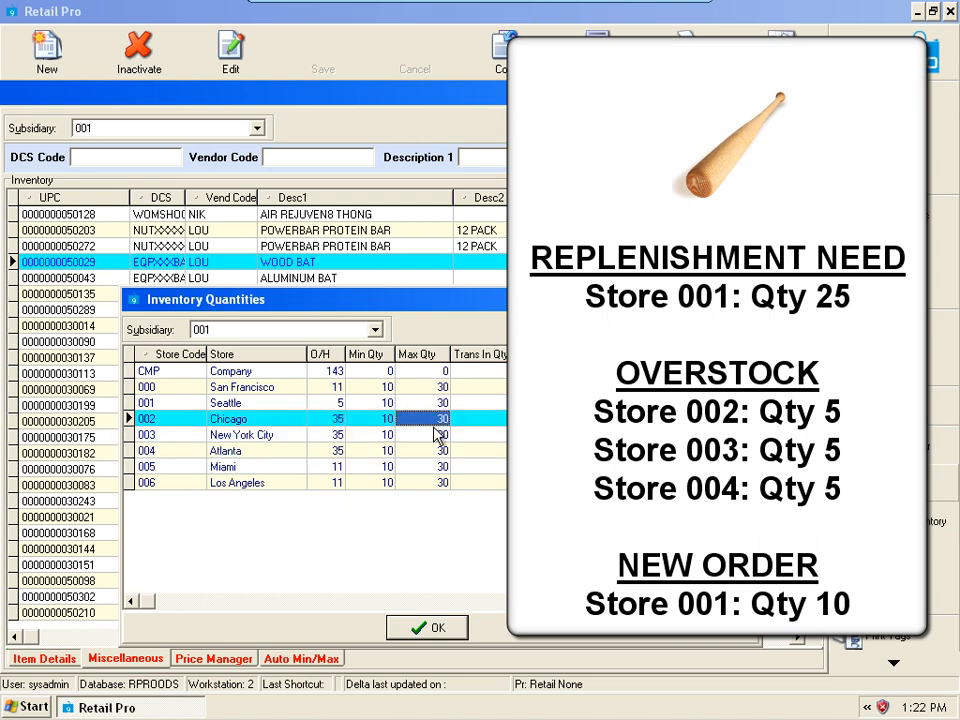
left_click(437, 435)
left_click(433, 421)
left_click(437, 450)
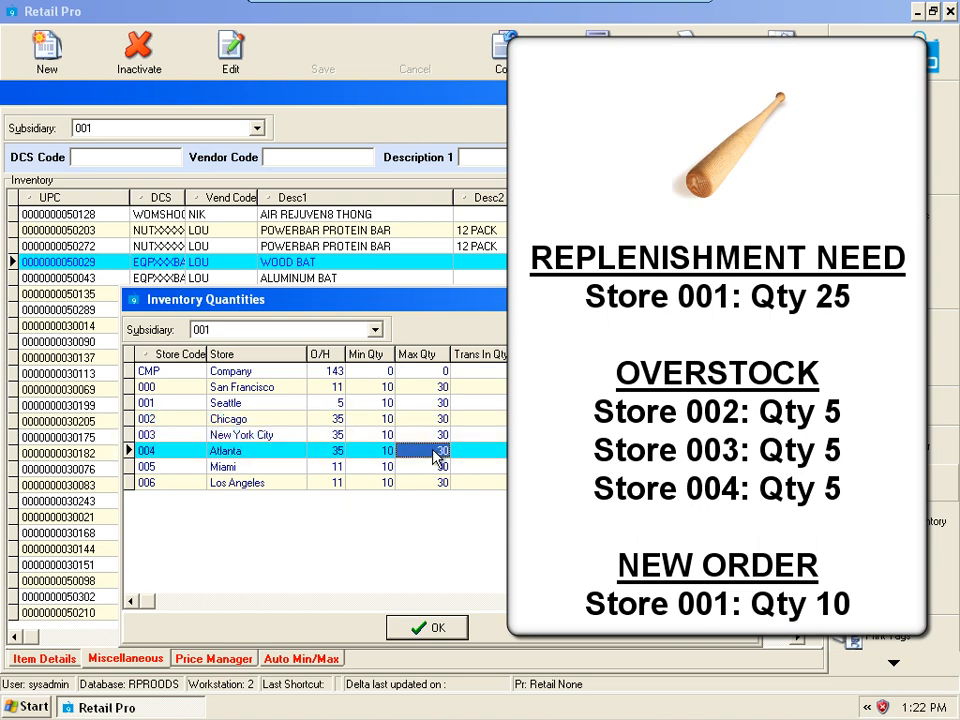
left_click(337, 420)
left_click(338, 451)
left_click(337, 434)
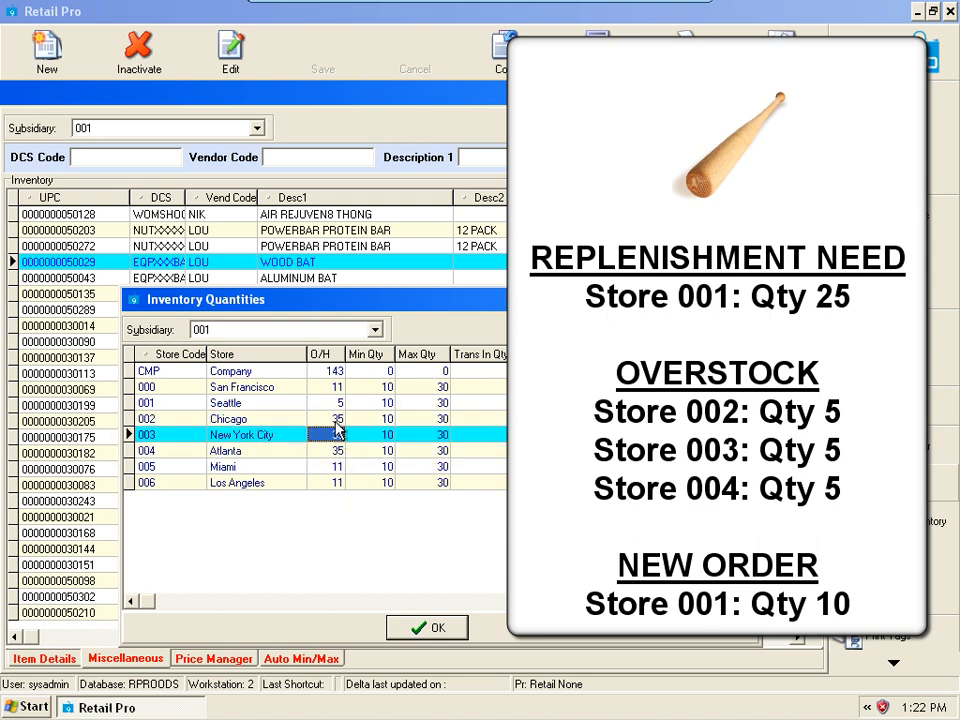
left_click(337, 420)
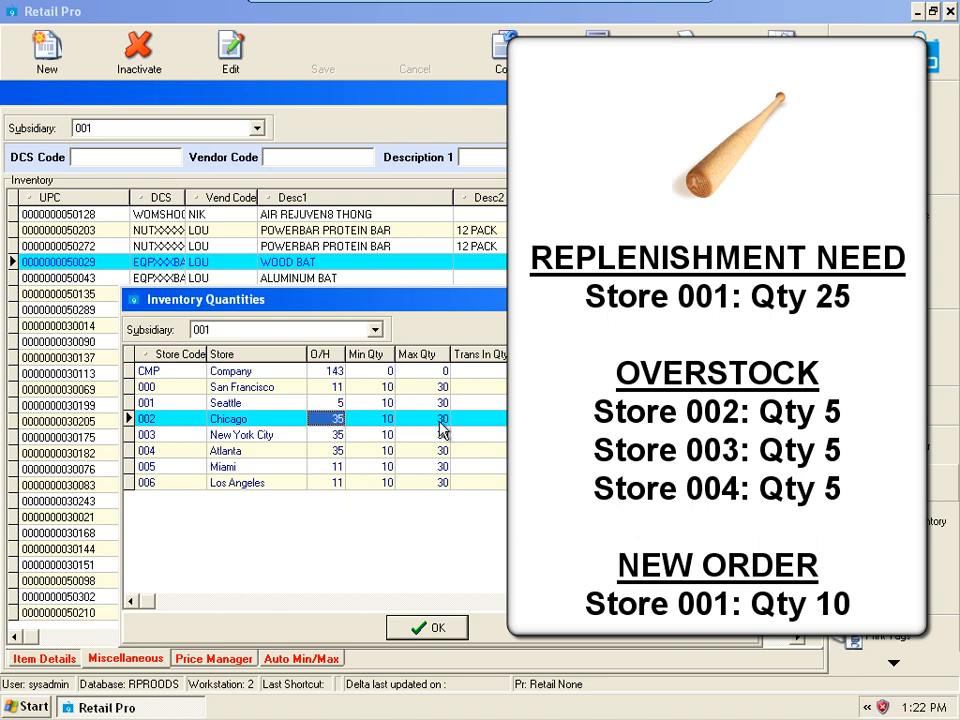
Check the on-hand quantities for Miami and Los Angeles, review the overstocked stores against Seattle, and close the inventory quantities
left_click(337, 466)
left_click(335, 483)
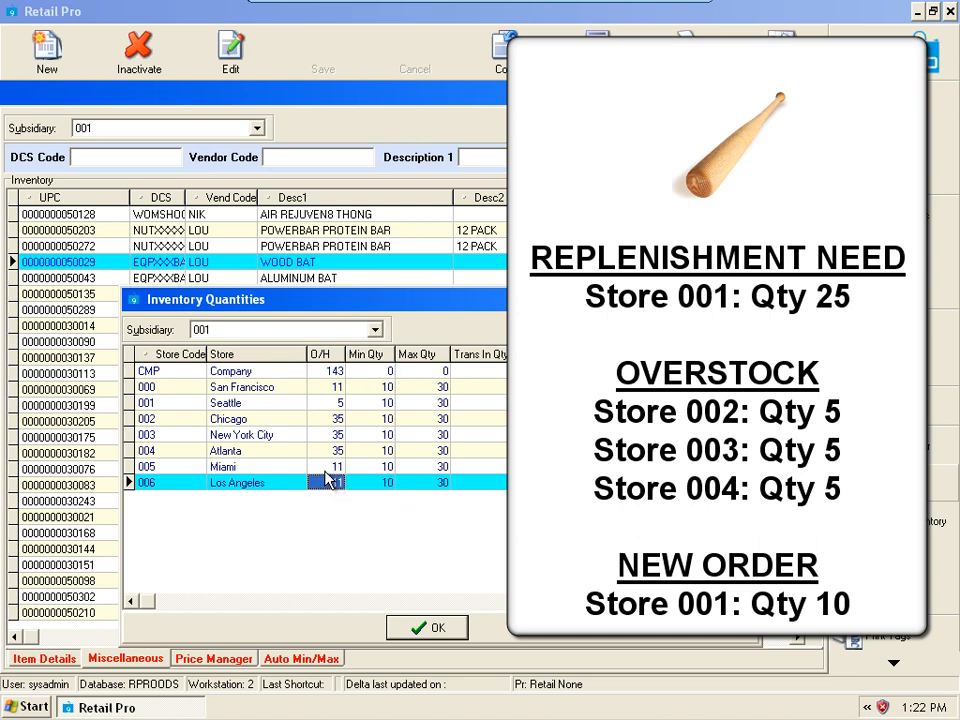
left_click(334, 420)
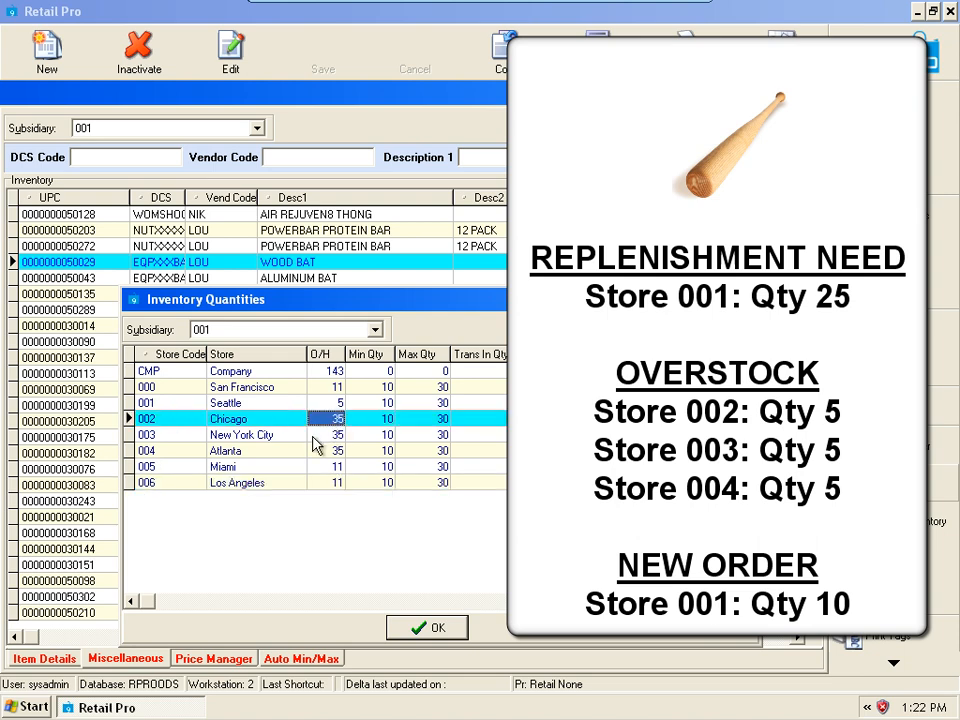
left_click(324, 436)
left_click(322, 451)
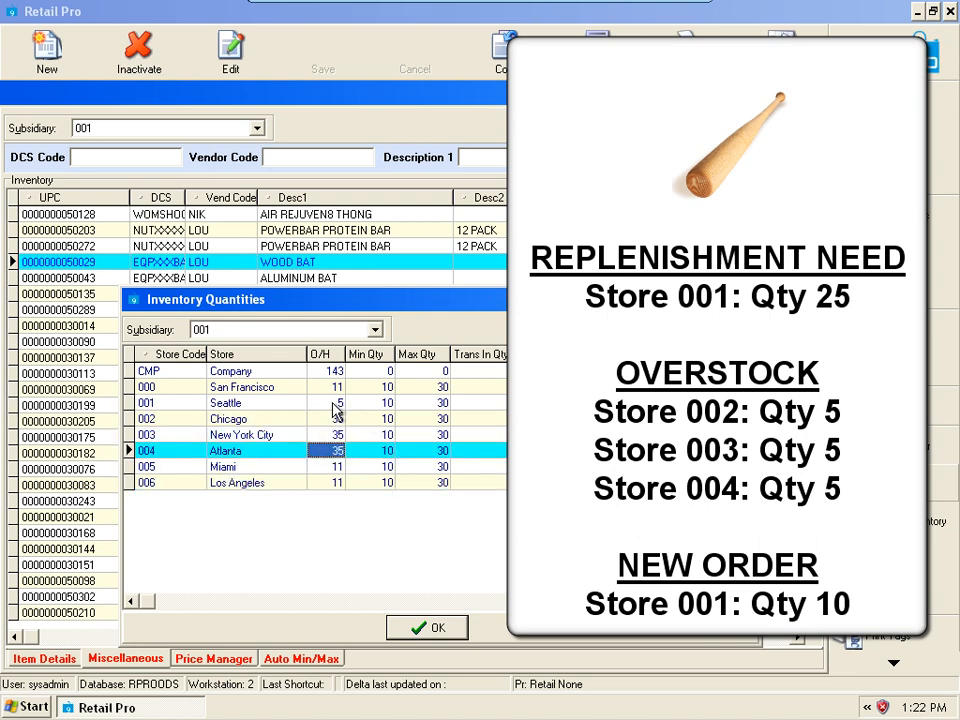
left_click(335, 404)
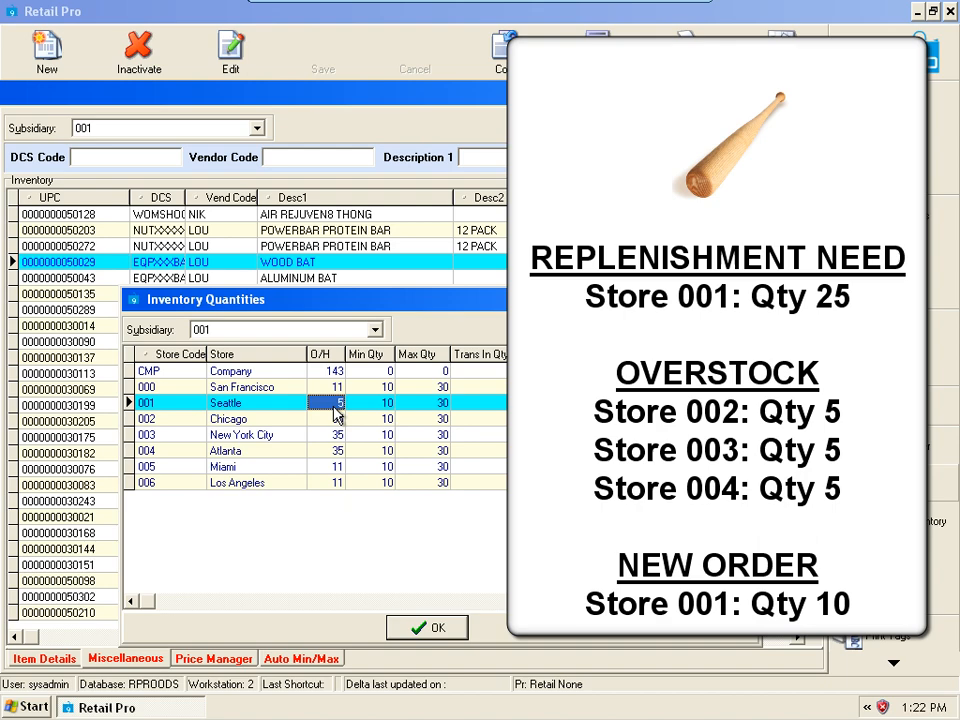
left_click(430, 630)
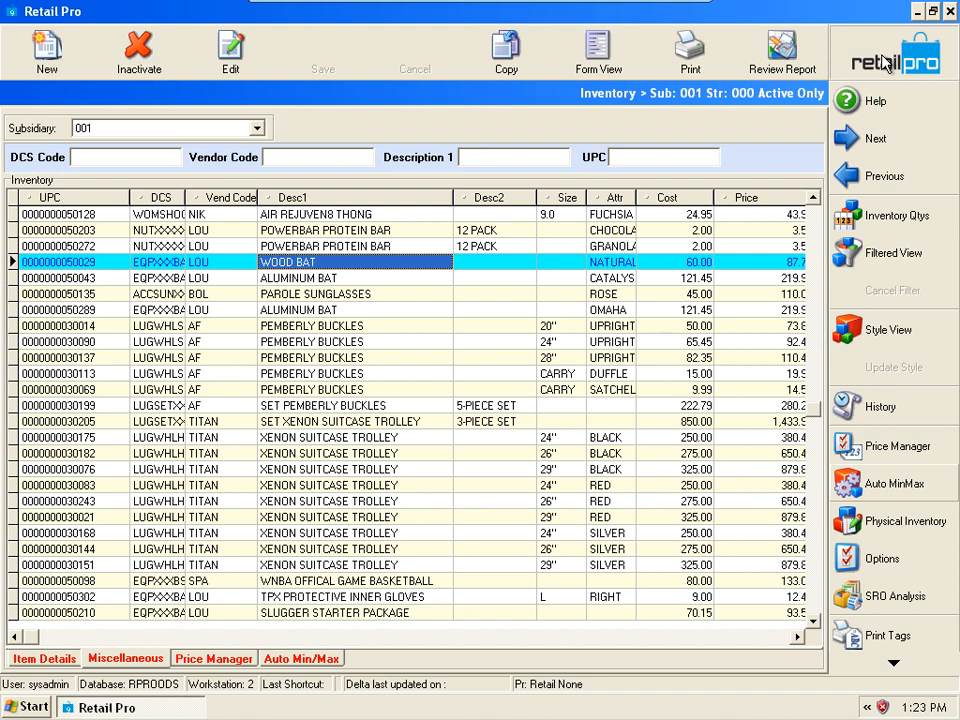
Return to the home screen and start the Best Replenishment Wizard, proceeding to the store details
left_click(886, 66)
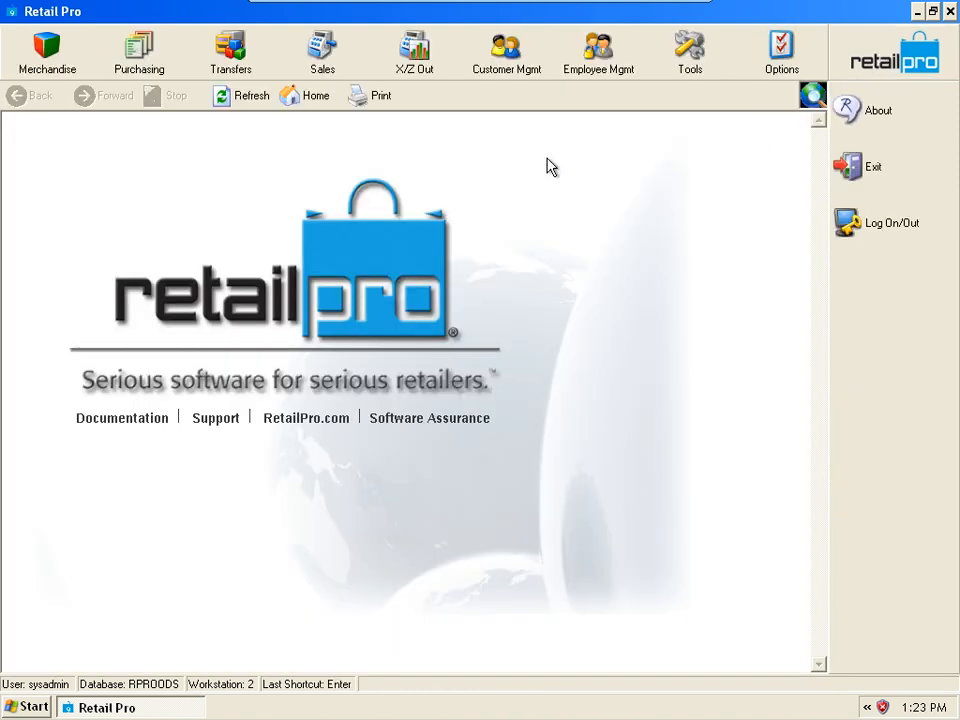
left_click(167, 57)
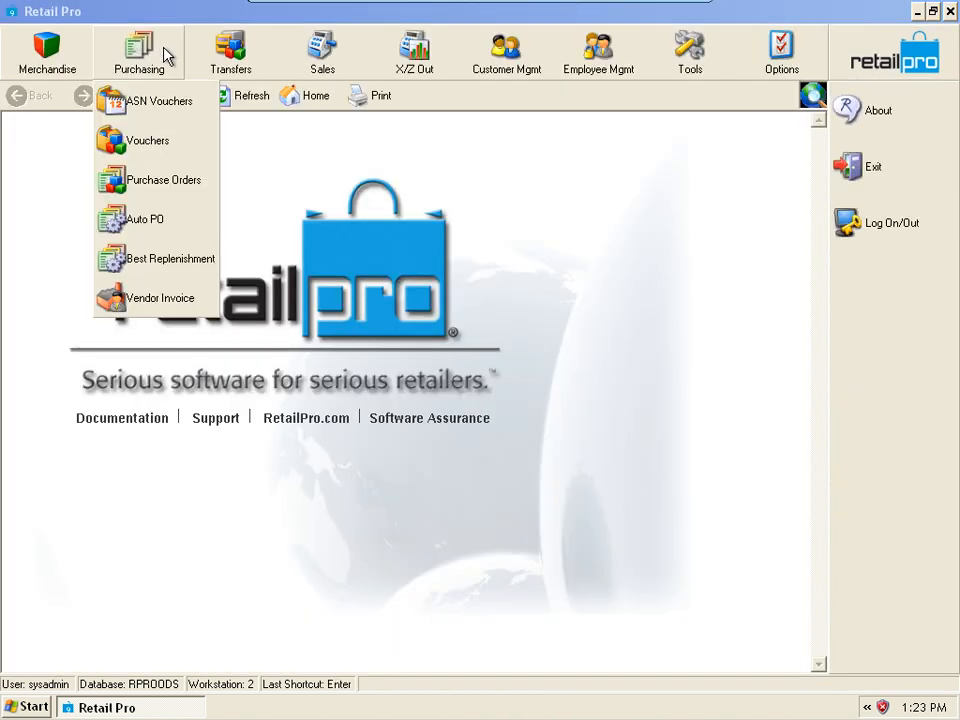
left_click(174, 271)
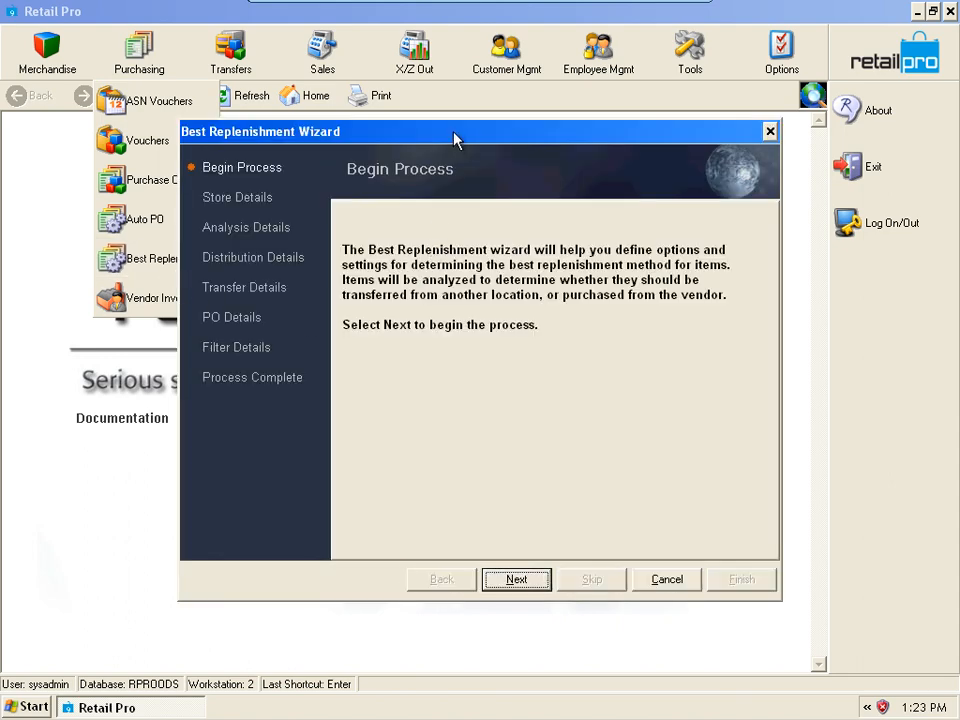
left_click(501, 565)
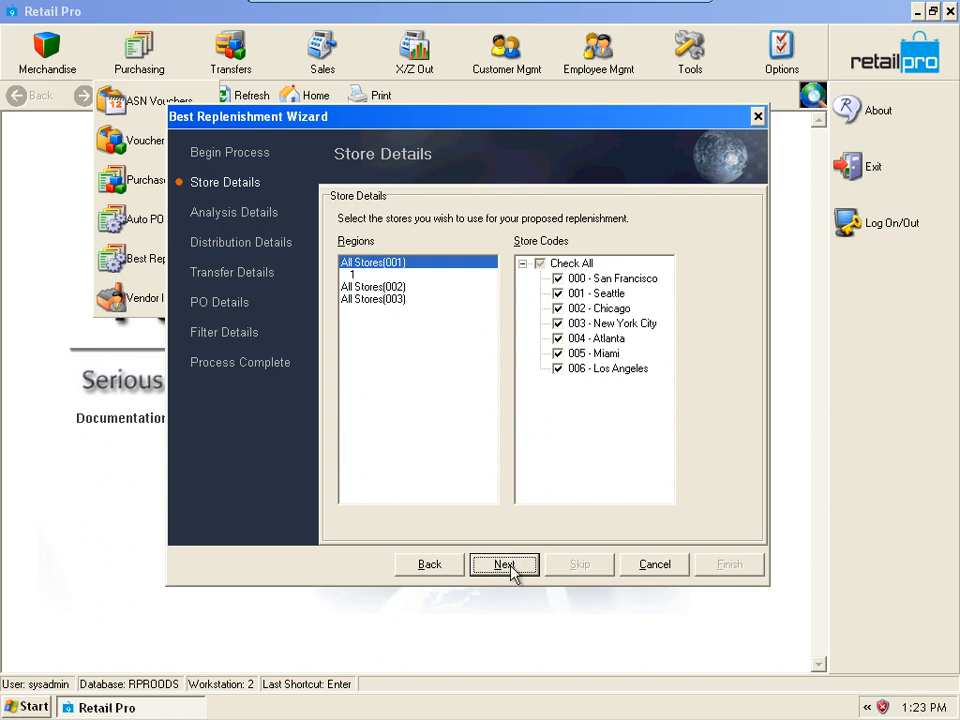
Accept all stores of region 001, include no optional analysis quantities, and accept filling to the Max level
left_click(511, 564)
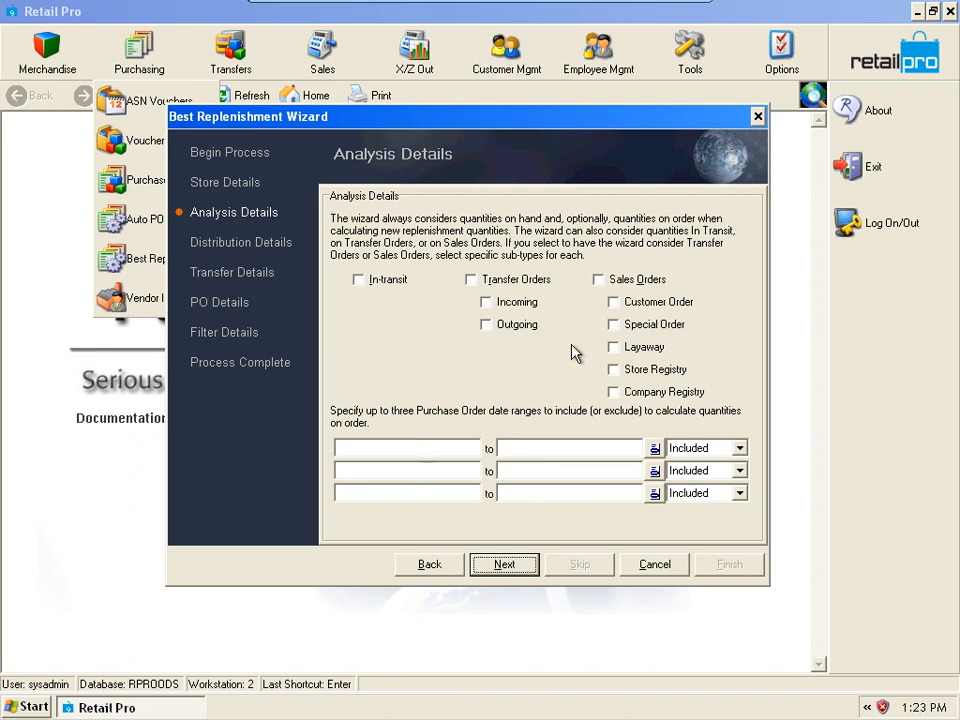
left_click(509, 568)
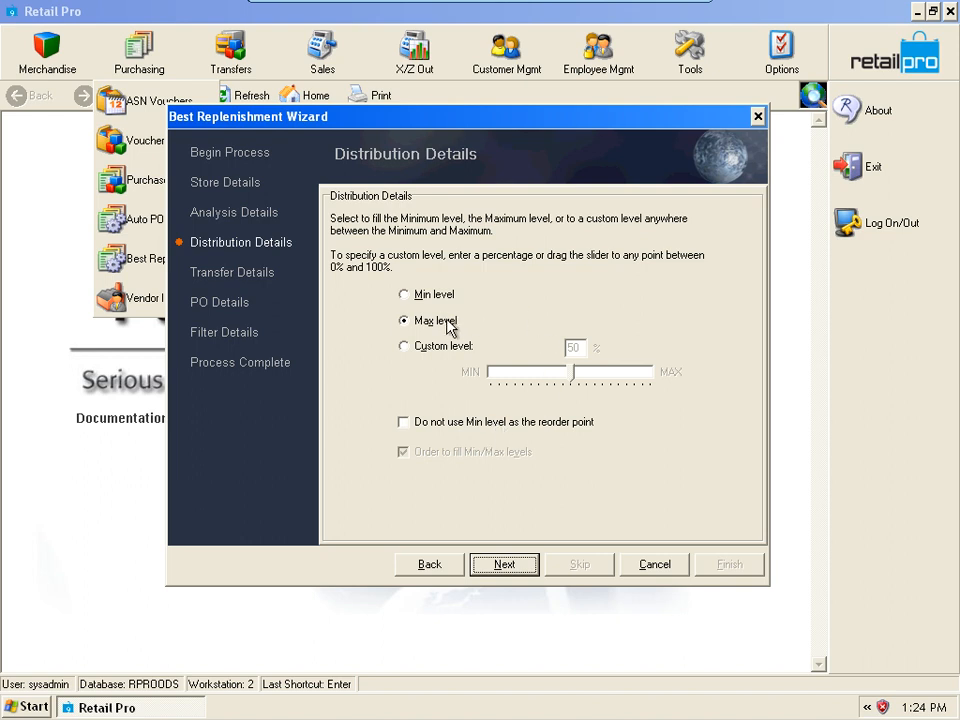
left_click(501, 566)
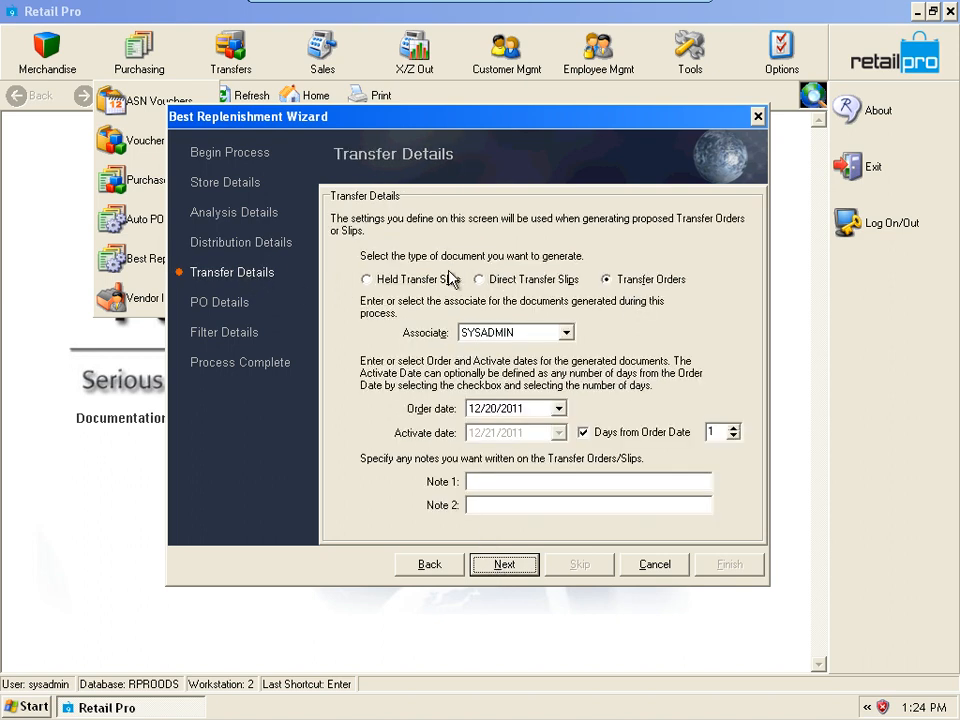
Choose Transfer Orders as the transfer document and Drop Ship single-store POs as the purchase type, accepting the default associates and dates
left_click(630, 286)
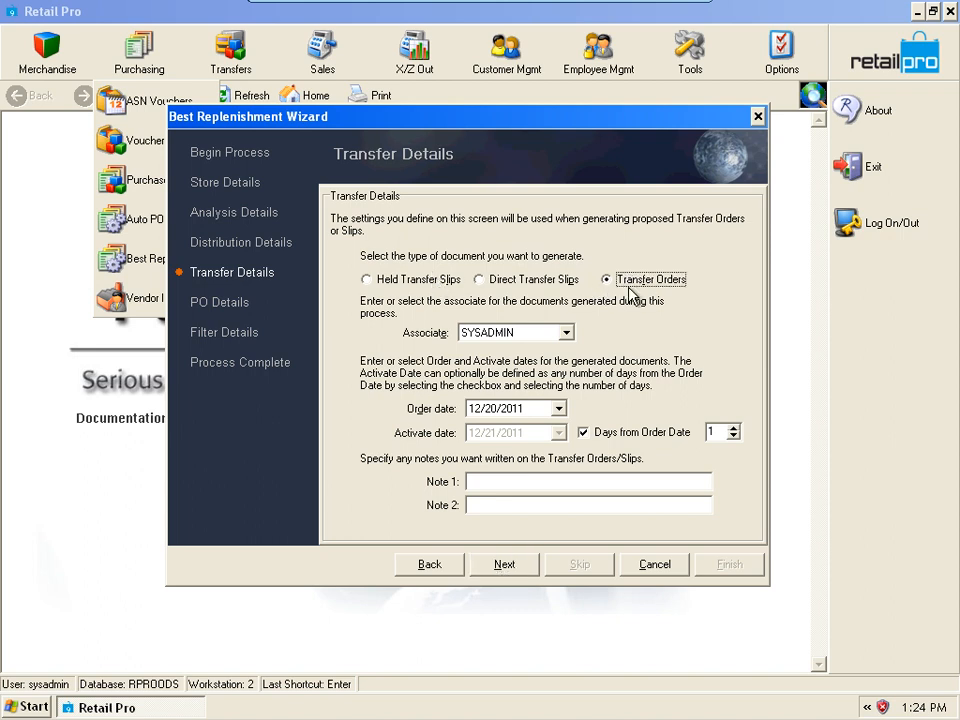
left_click(530, 570)
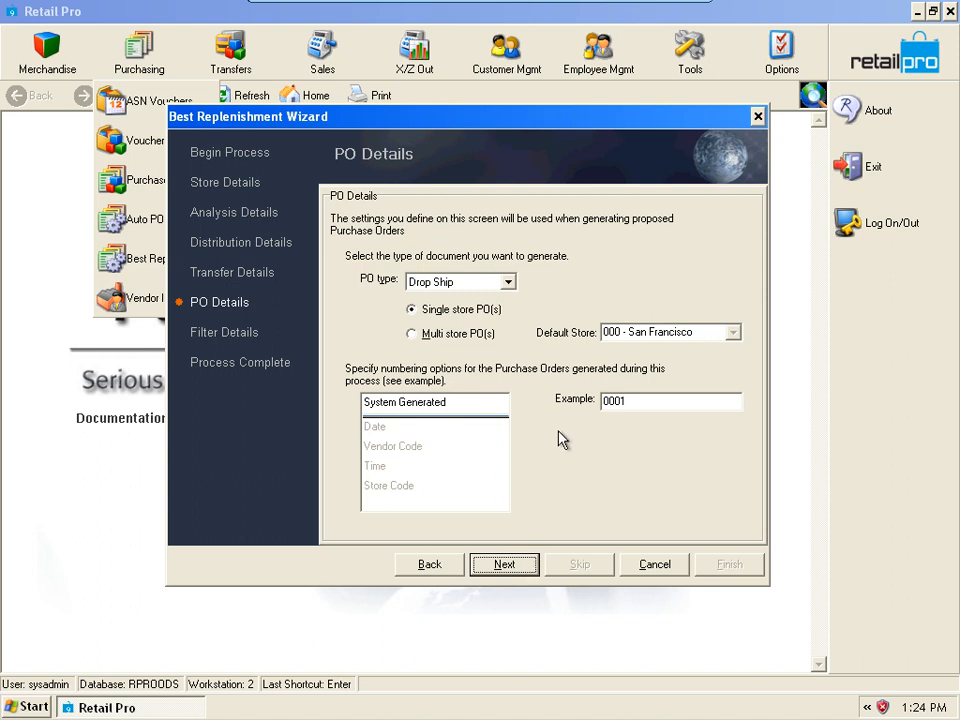
left_click(508, 282)
left_click(455, 302)
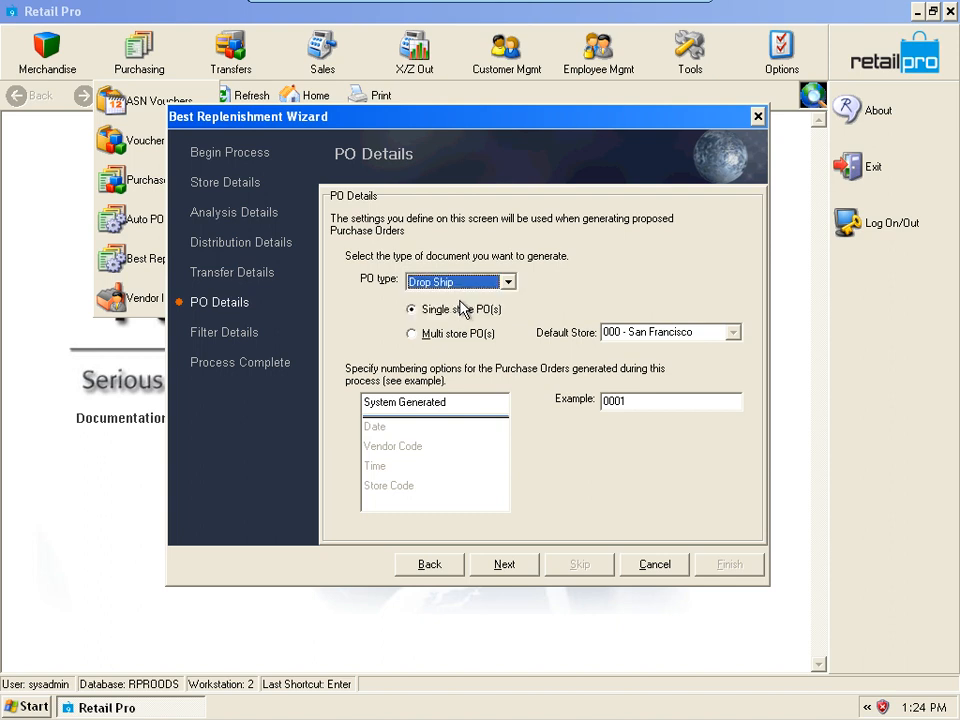
left_click(519, 570)
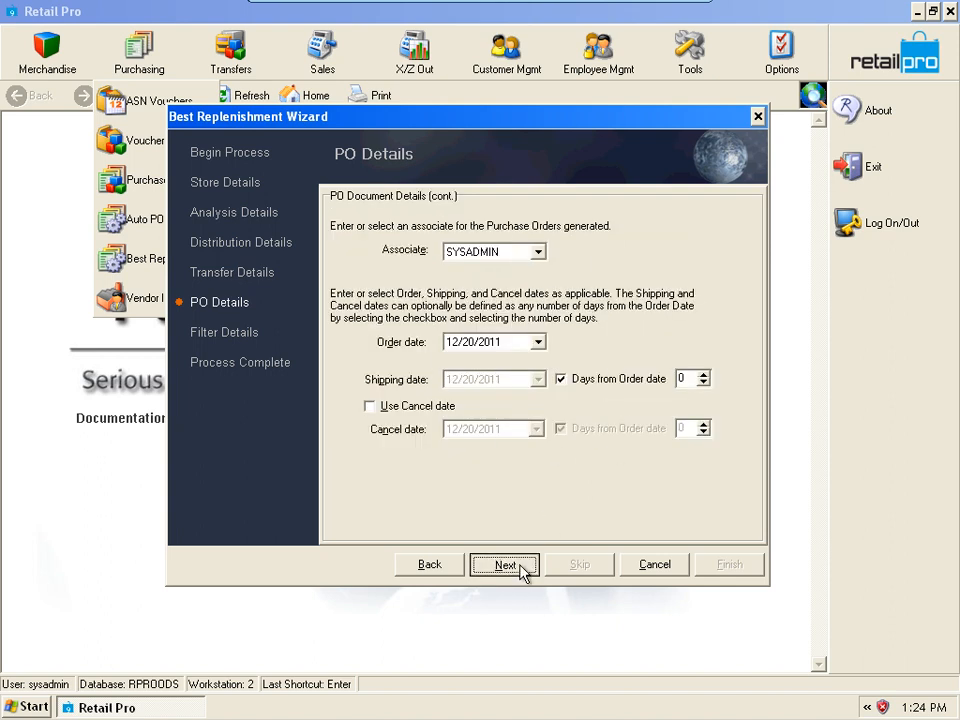
left_click(505, 565)
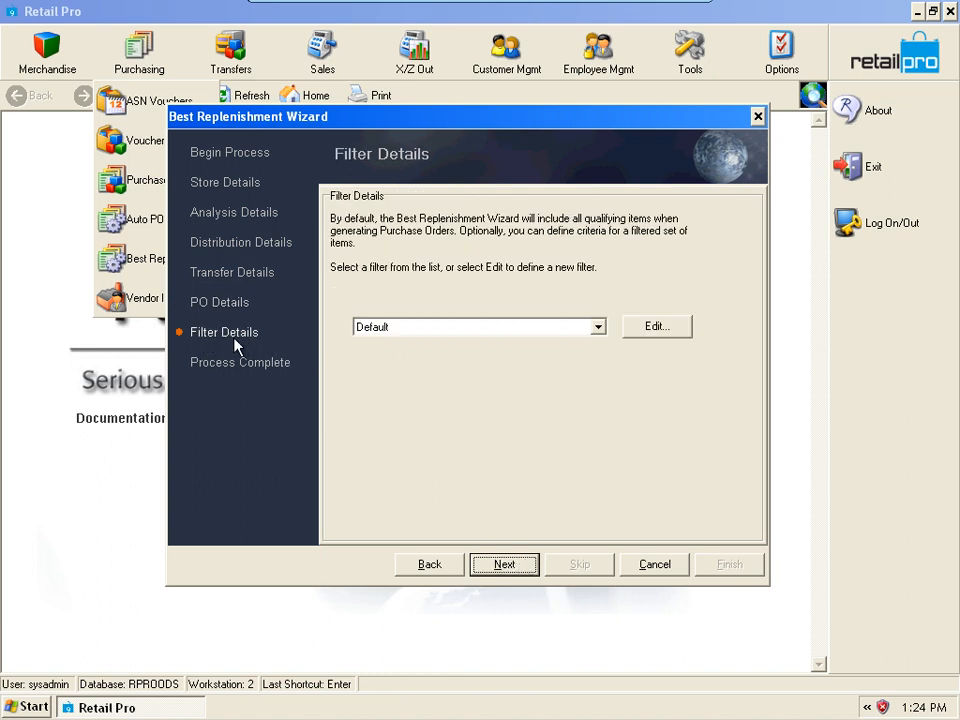
Apply the Default filter with Description 1 set to "wood bat" and finish the wizard to generate the replenishment proposals
left_click(640, 330)
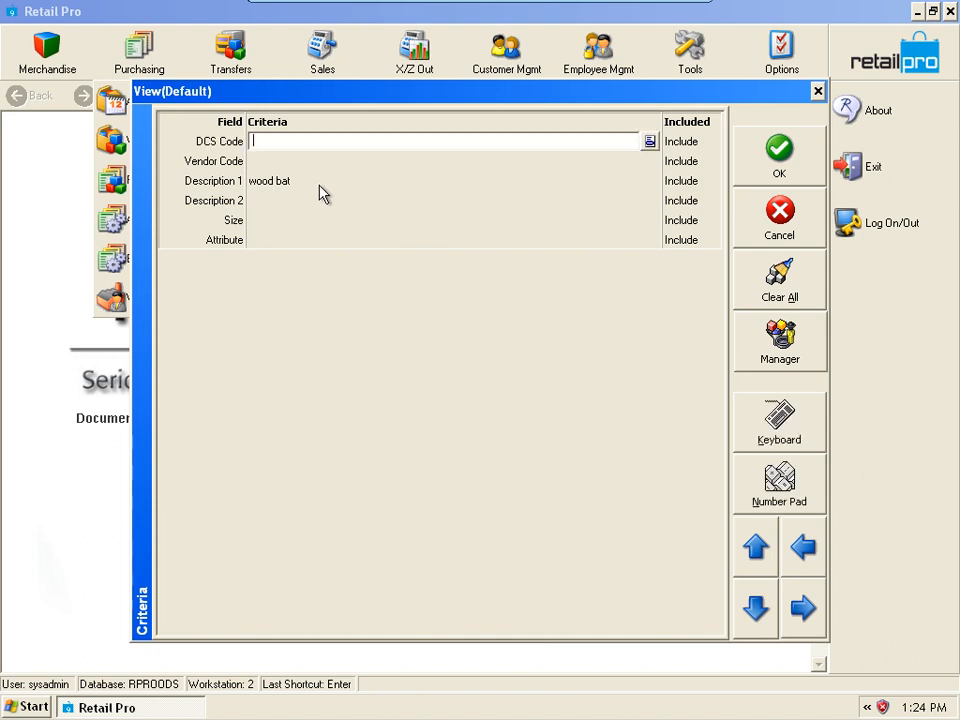
left_click(235, 182)
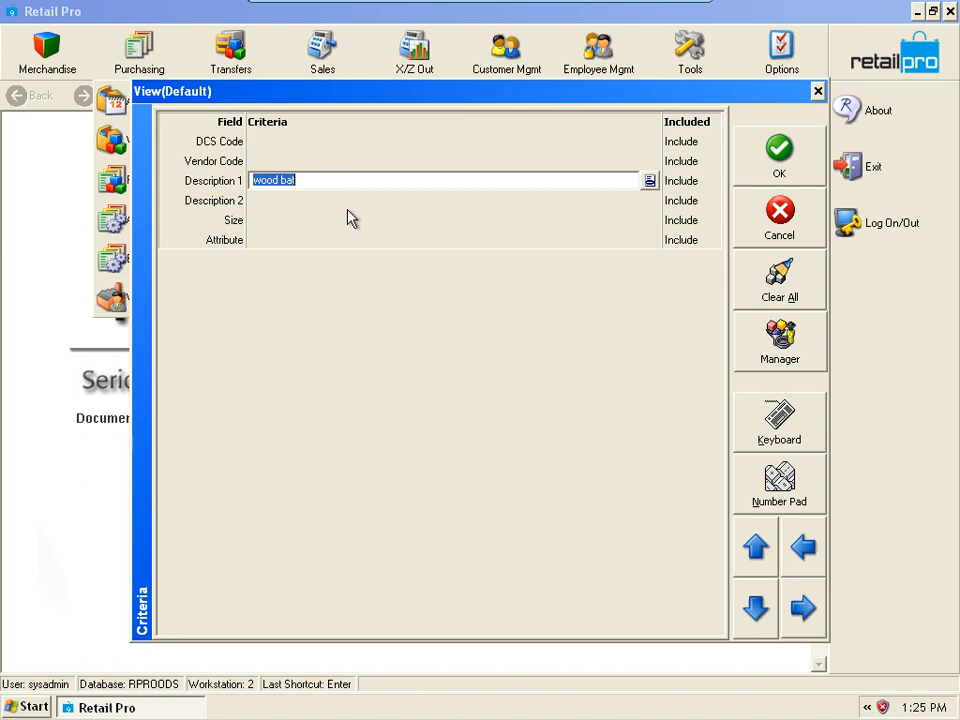
left_click(765, 163)
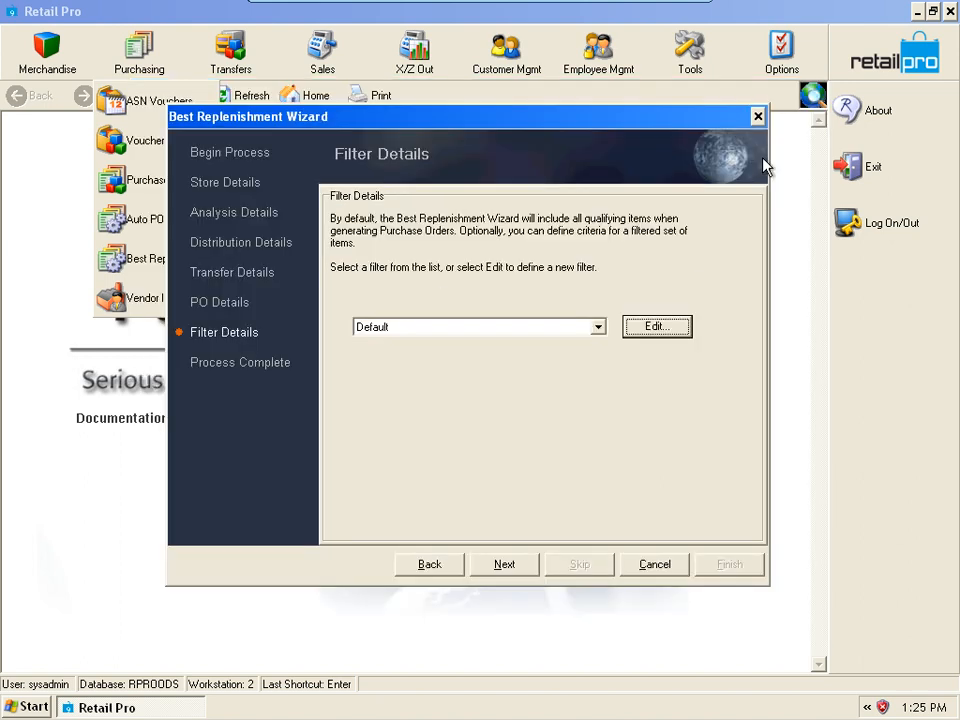
left_click(508, 567)
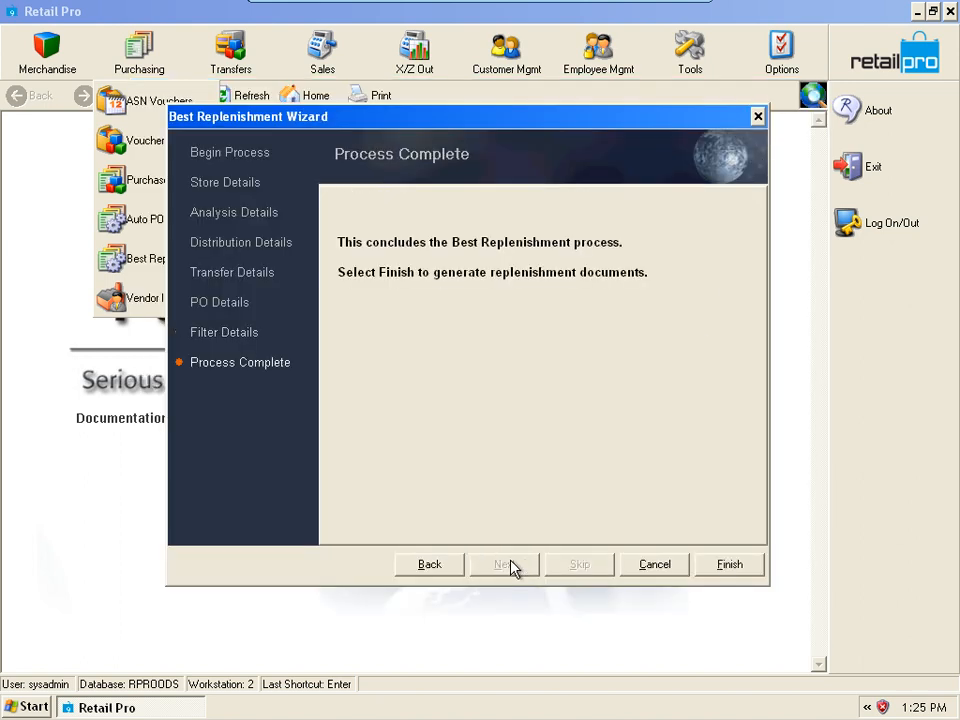
left_click(728, 570)
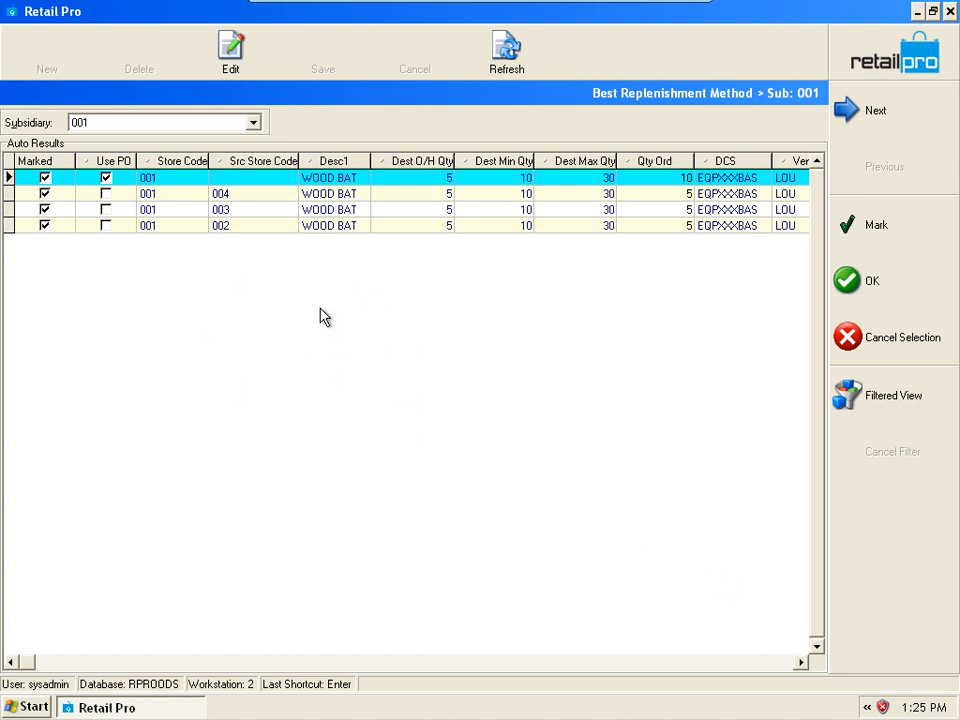
Examine the wood bat transfer proposals and the source store code of each one
left_click(336, 194)
left_click(336, 210)
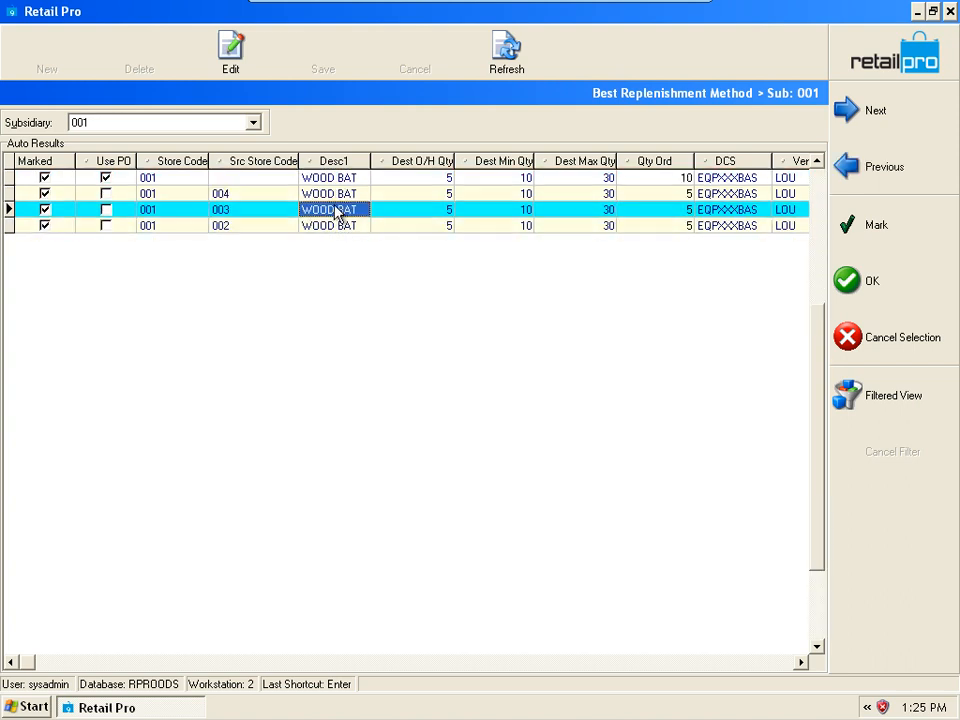
left_click(340, 198)
left_click(240, 226)
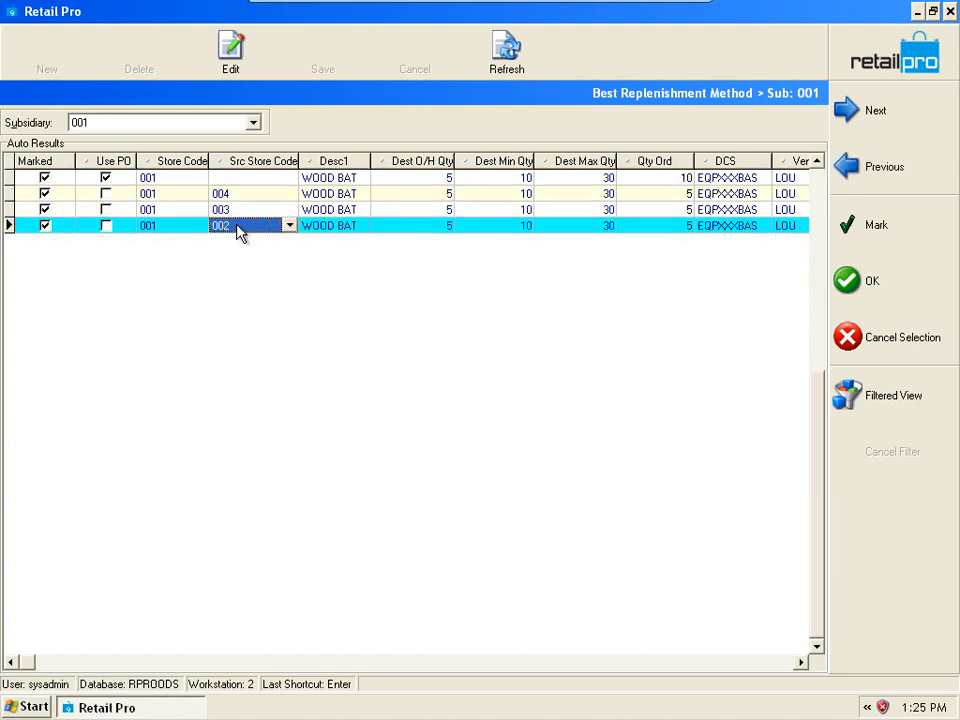
left_click(240, 210)
left_click(240, 194)
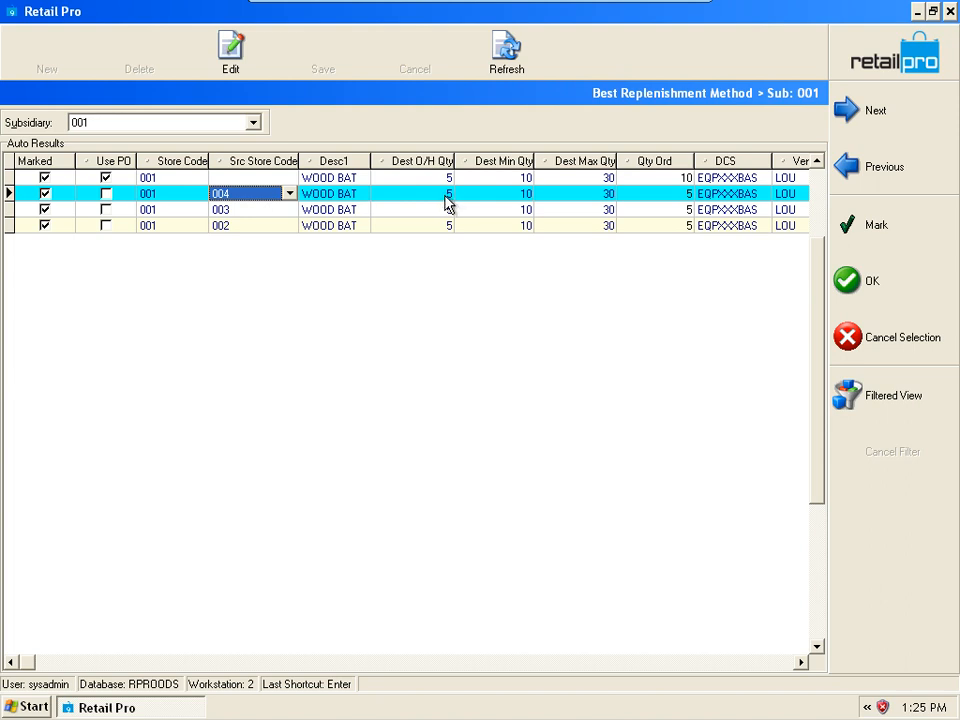
Place the Qty Ord column directly after Desc1 and review the quantity each proposal supplies to store 001
left_click_drag(658, 165, 405, 170)
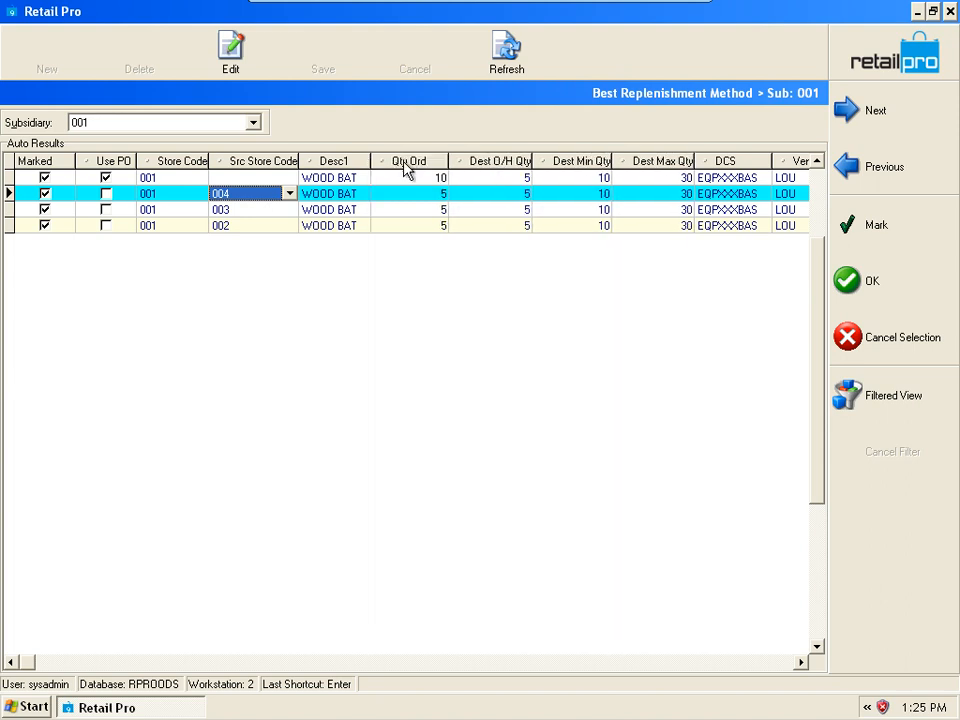
left_click(437, 194)
left_click(437, 210)
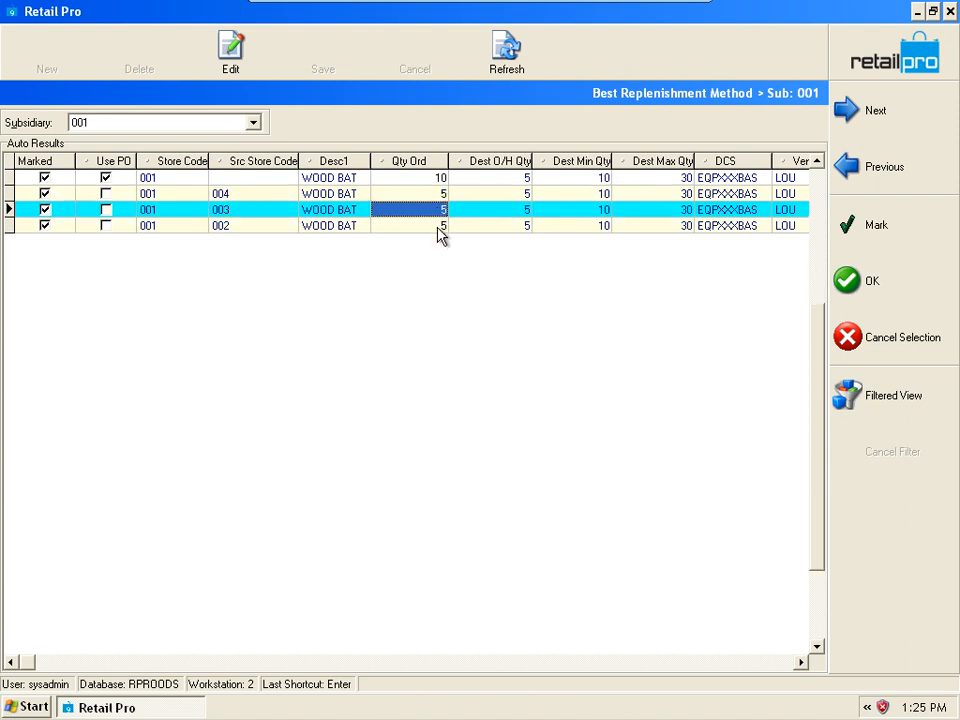
left_click(440, 195)
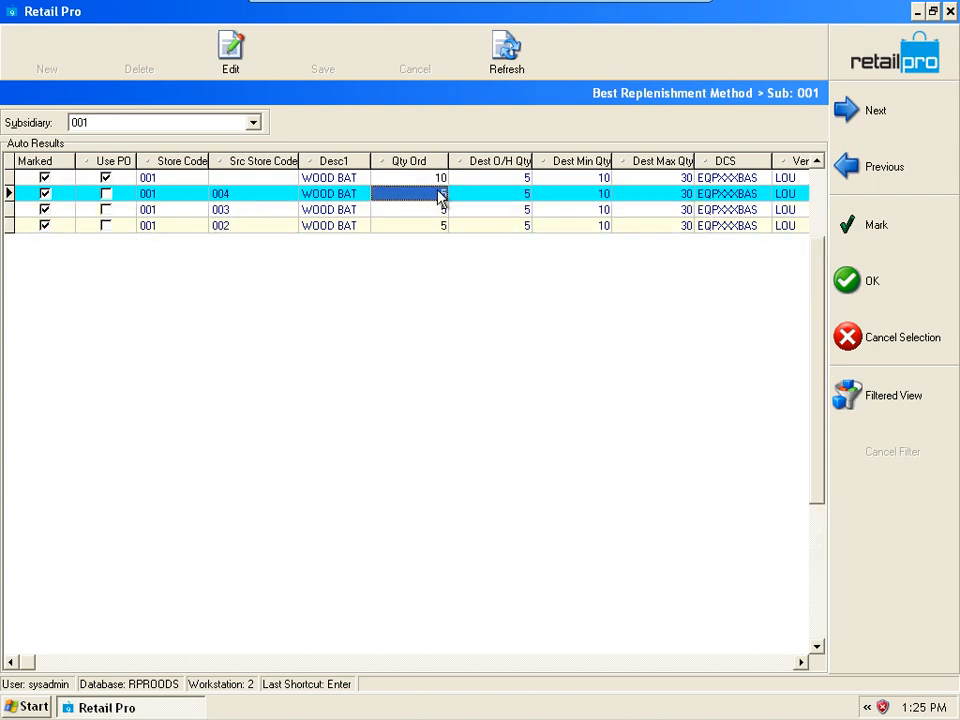
left_click(176, 198)
left_click(171, 210)
left_click(170, 226)
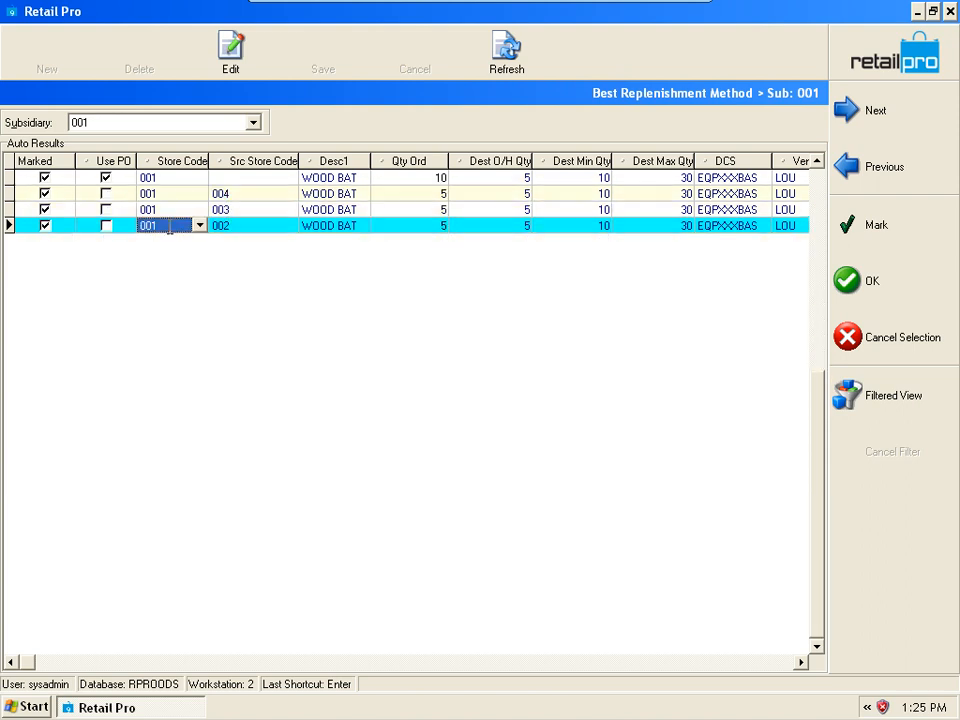
left_click(175, 178)
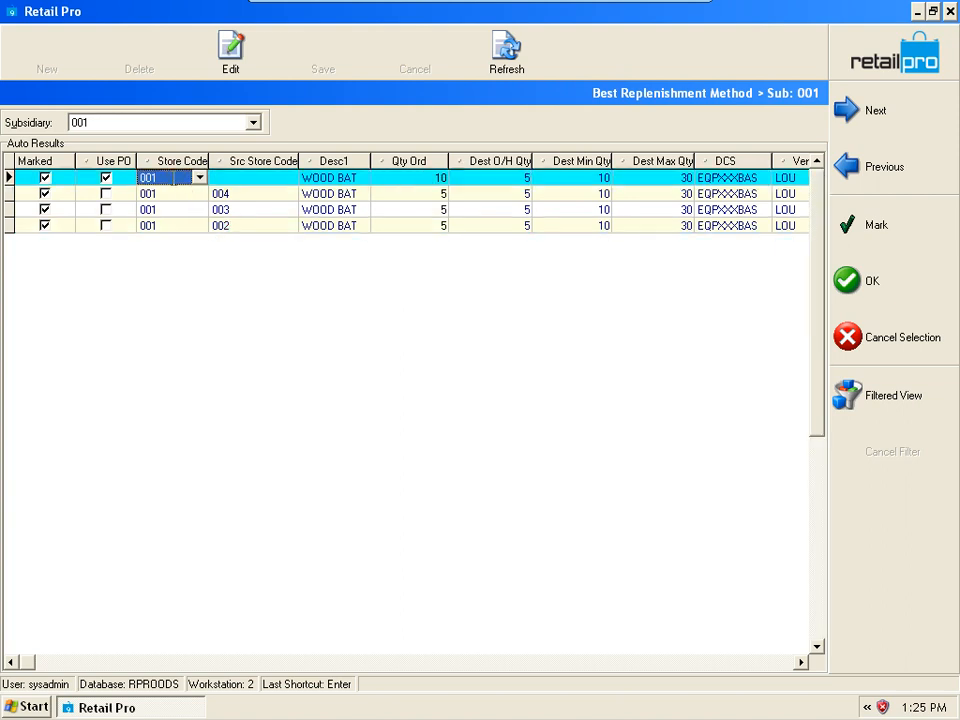
left_click(438, 184)
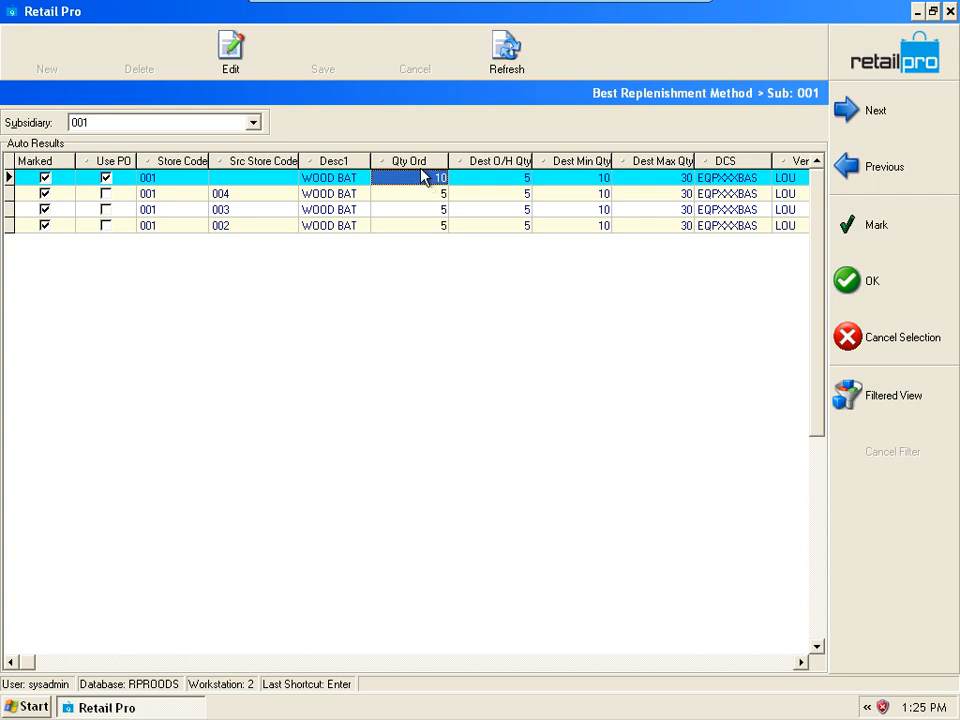
Compare the Use PO setting and order quantity of the purchase order proposal with those of the three transfer proposals
left_click(108, 181)
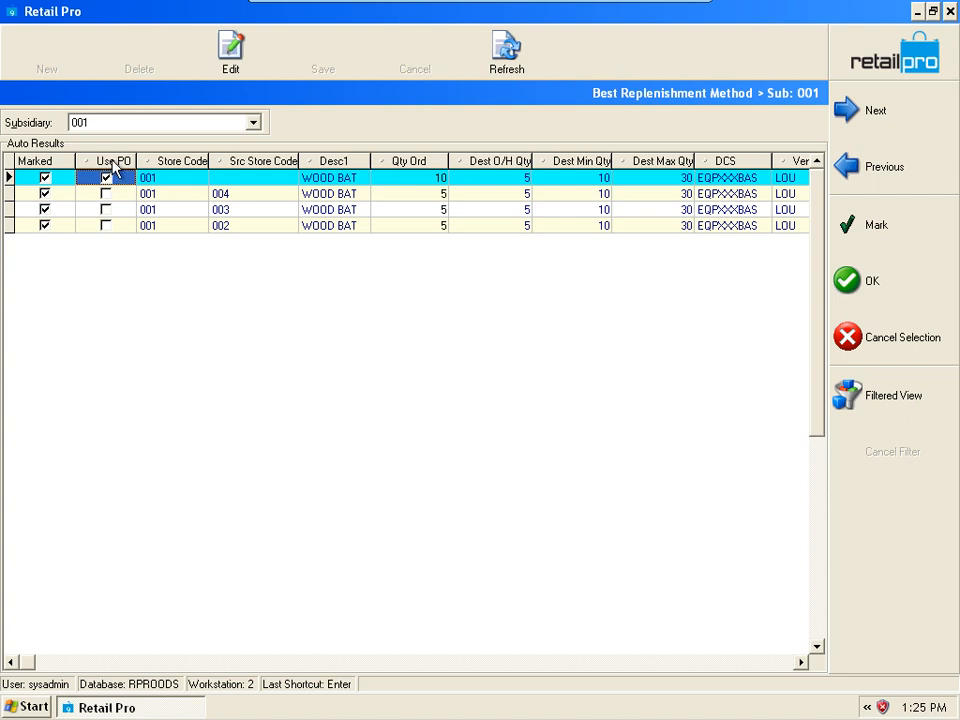
left_click(430, 194)
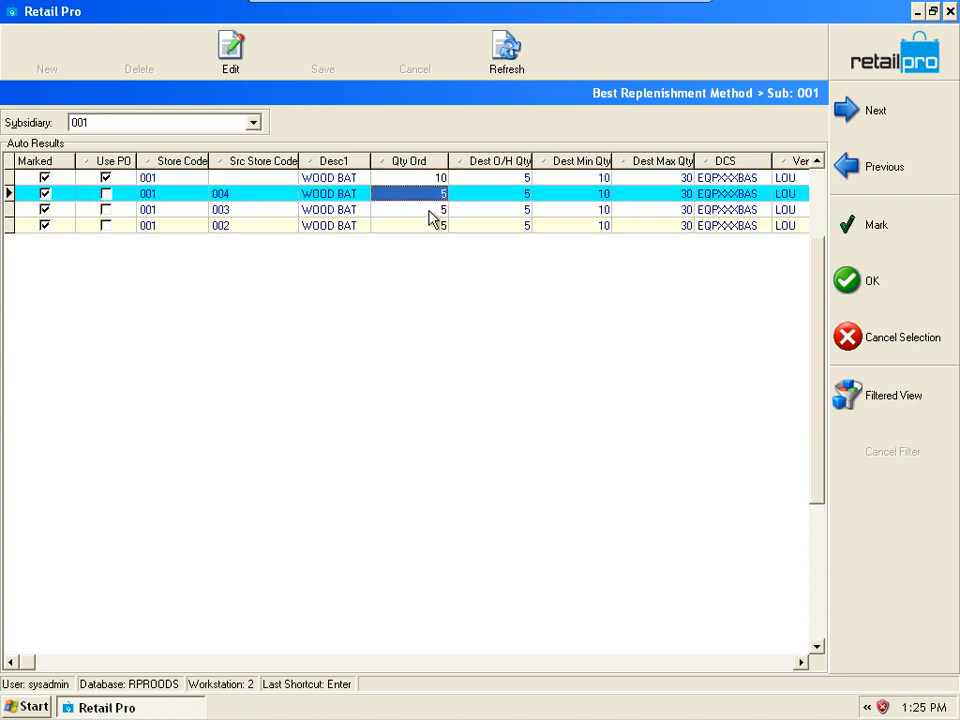
left_click(435, 225)
left_click(435, 196)
mouse_move(432, 192)
left_mouse_down()
mouse_move(424, 220)
mouse_move(428, 192)
left_mouse_up()
left_click_drag(118, 192, 113, 225)
left_click(118, 212)
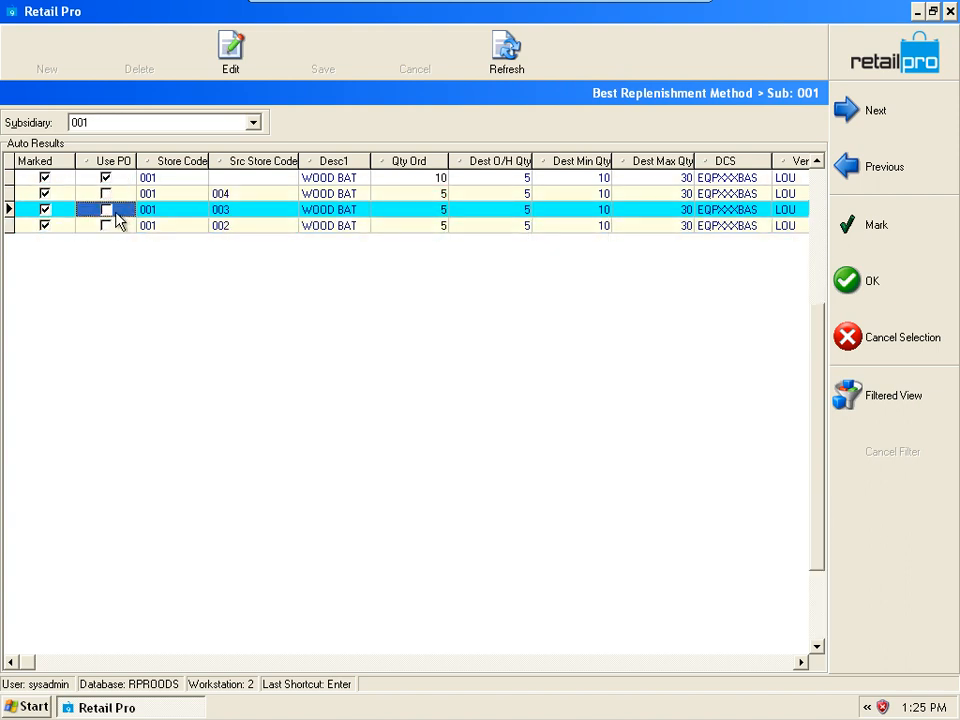
left_click(117, 228)
left_click(439, 191)
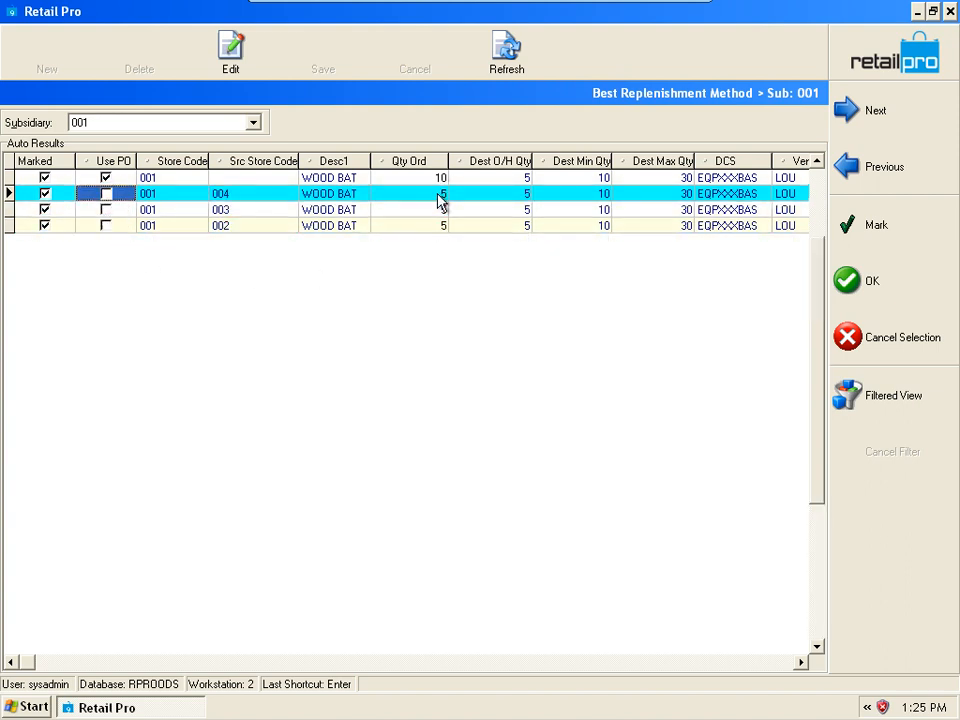
left_click(439, 225)
left_click(432, 177)
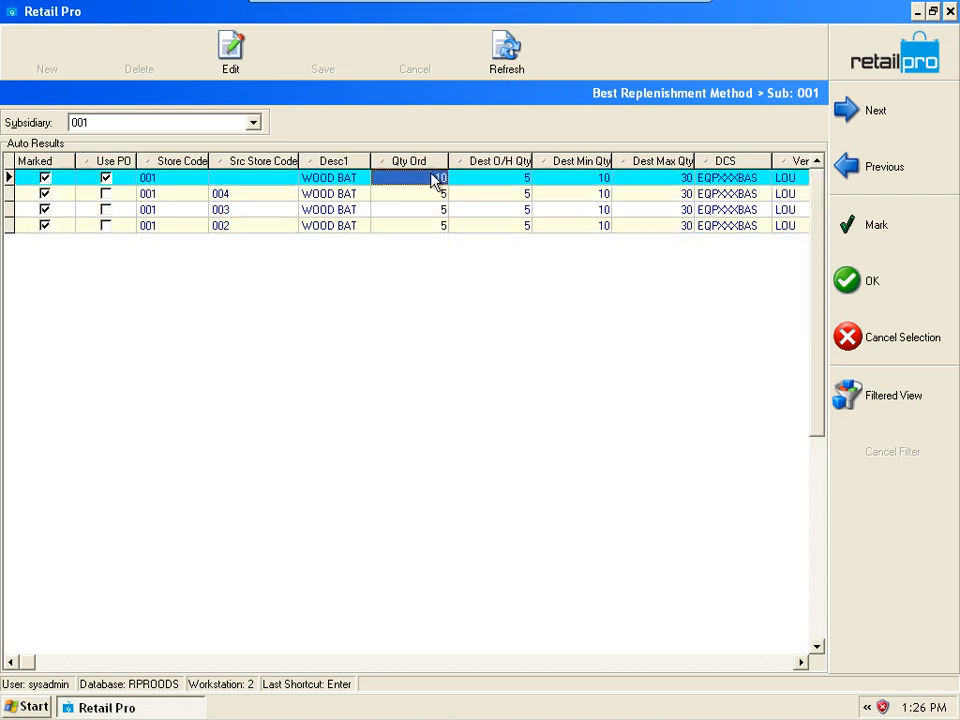
Accept the marked replenishment proposals and create the purchase and transfer orders
left_click(862, 284)
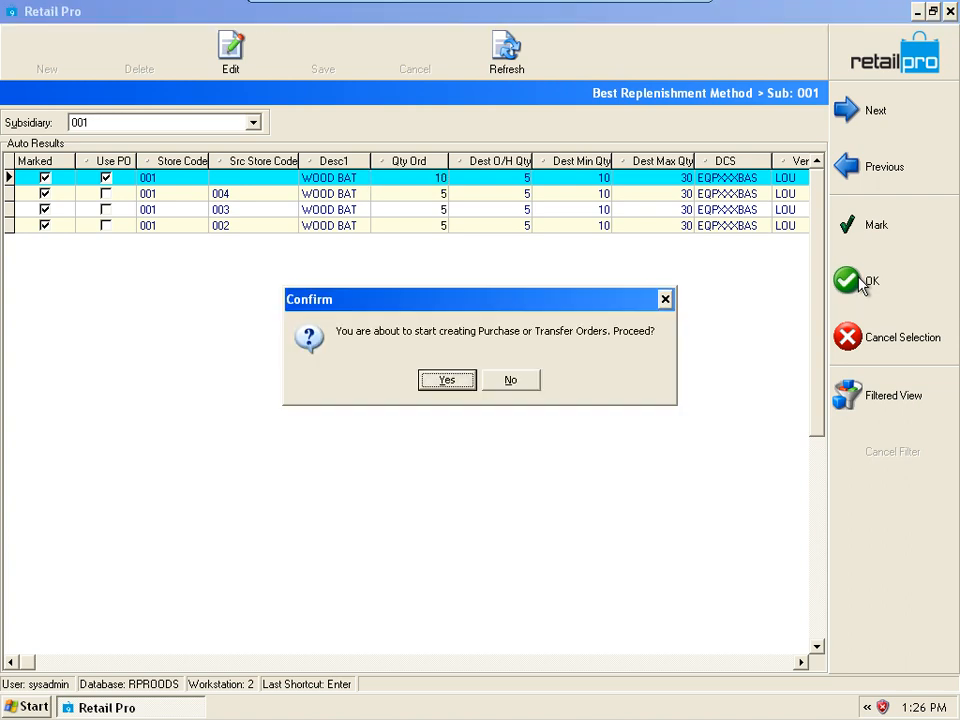
left_click_drag(527, 298, 504, 253)
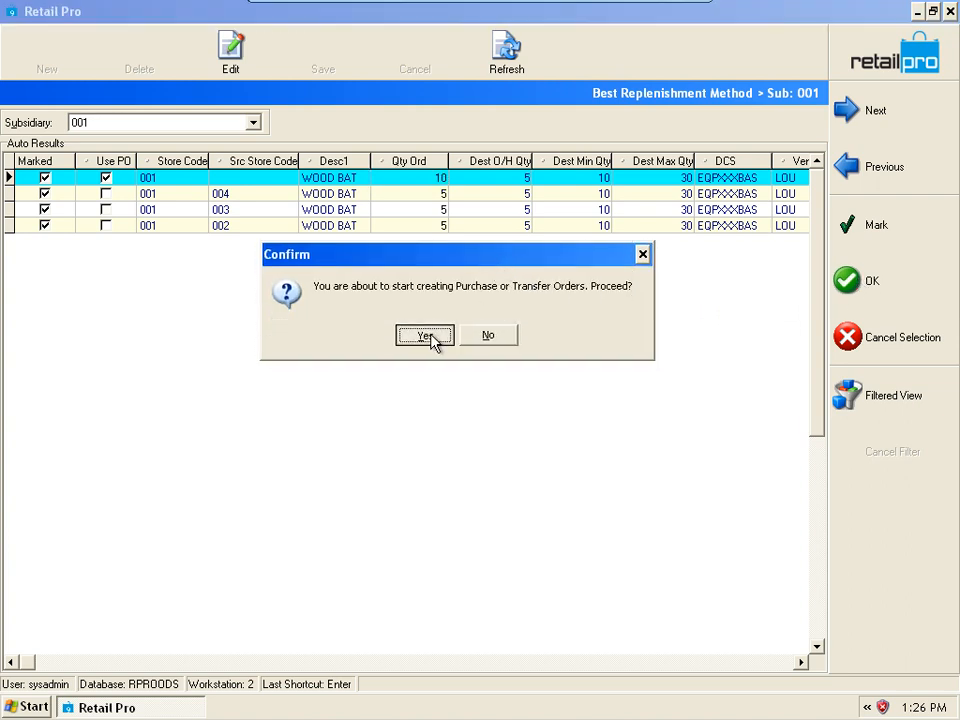
left_click(426, 336)
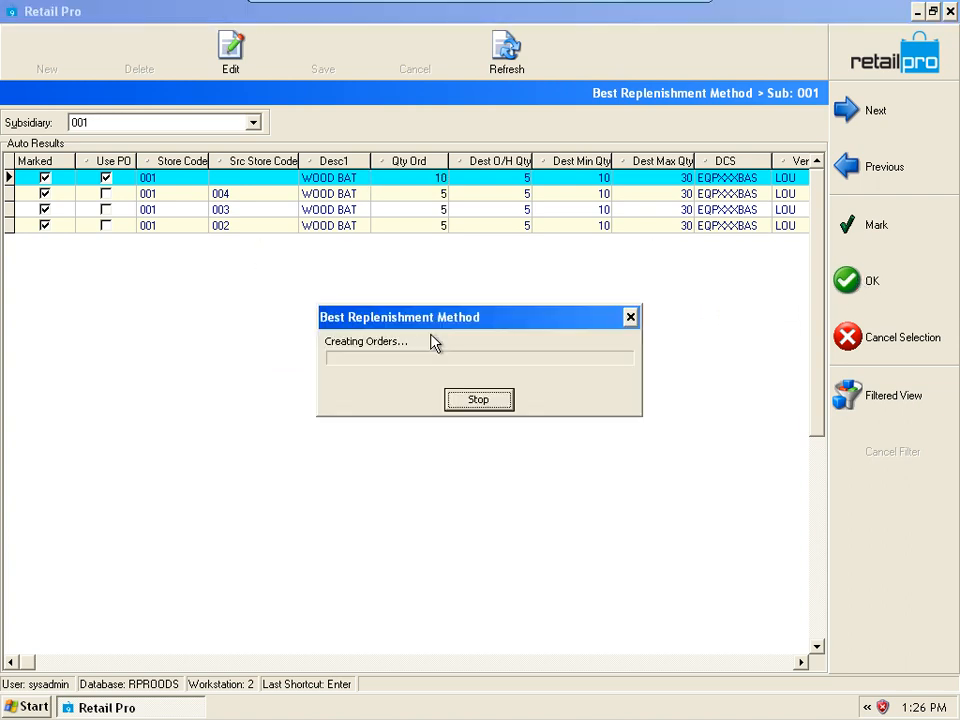
left_click(474, 400)
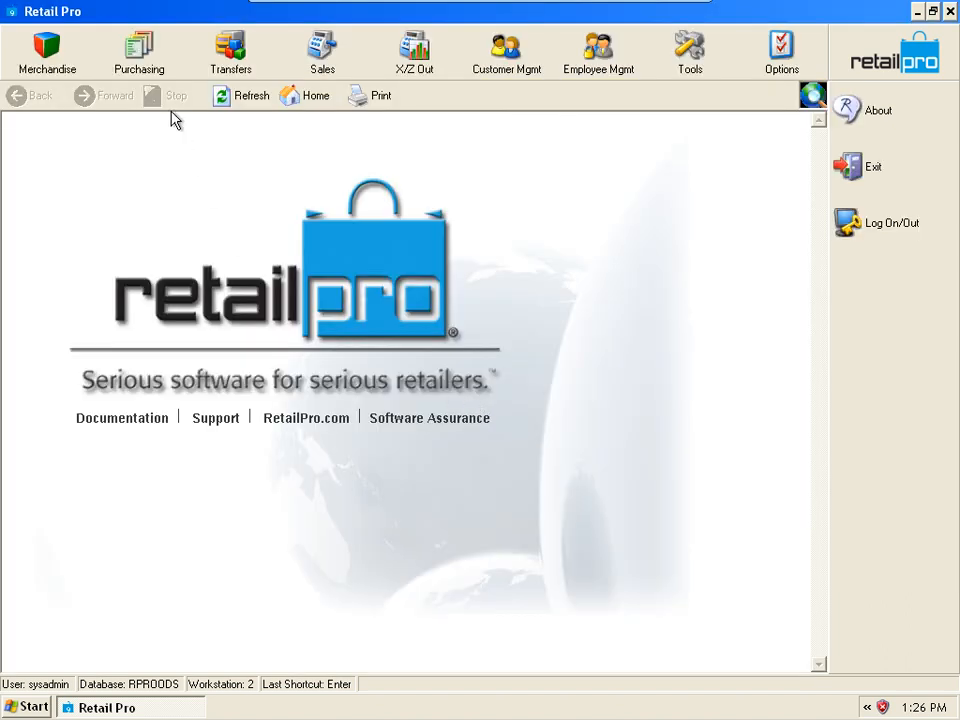
Open the new Drop Ship purchase order for vendor LOU in form view and check its wood bat quantity and ship-to store
left_click(152, 60)
left_click(154, 181)
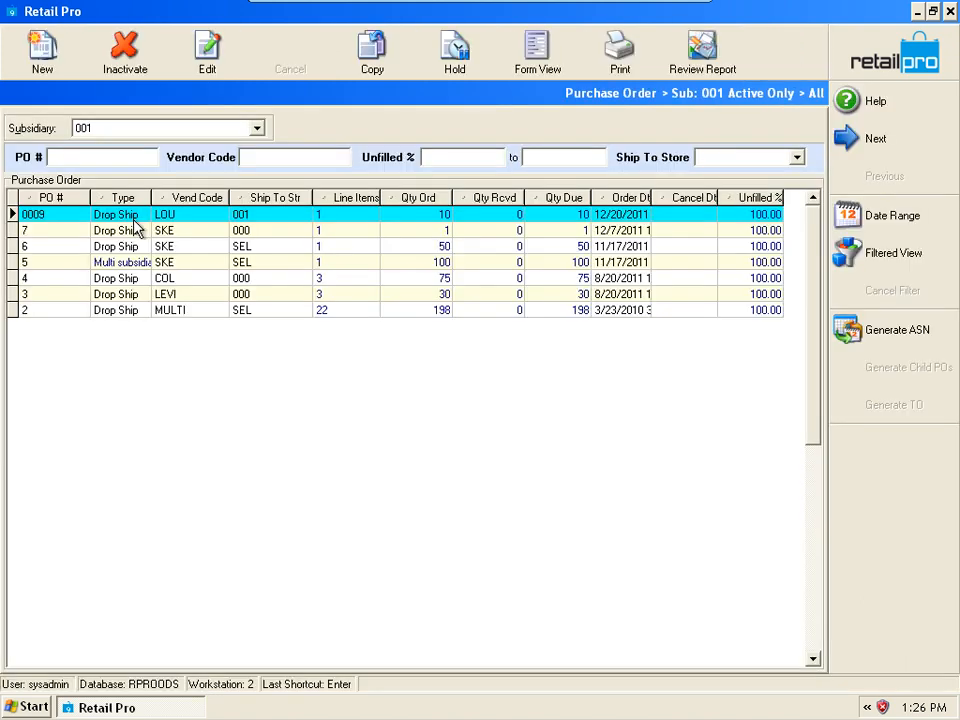
left_click(115, 215)
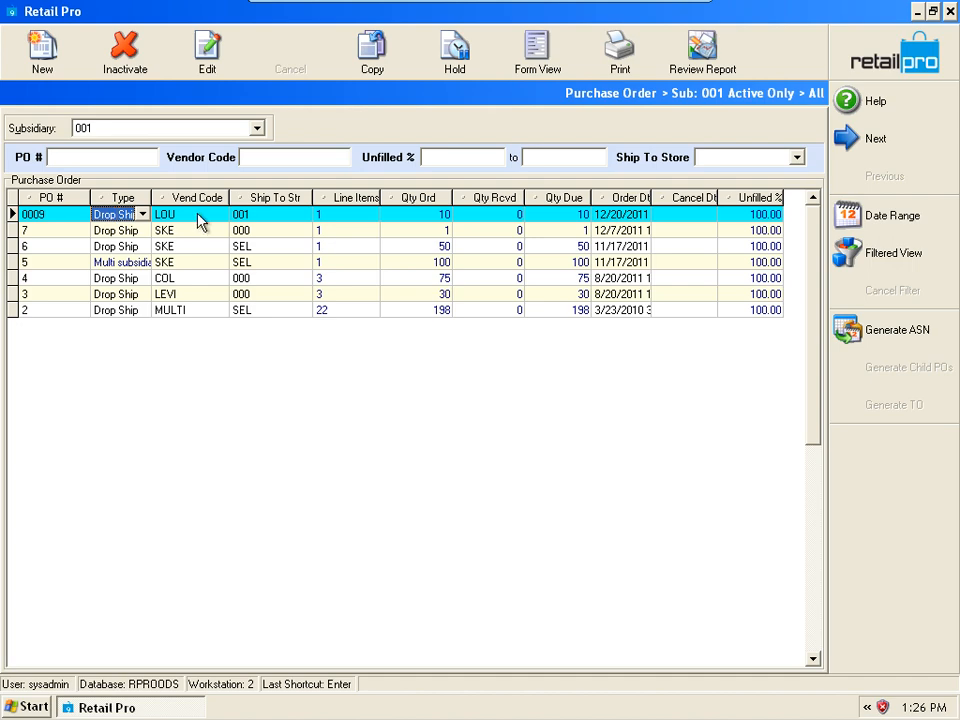
left_click(542, 58)
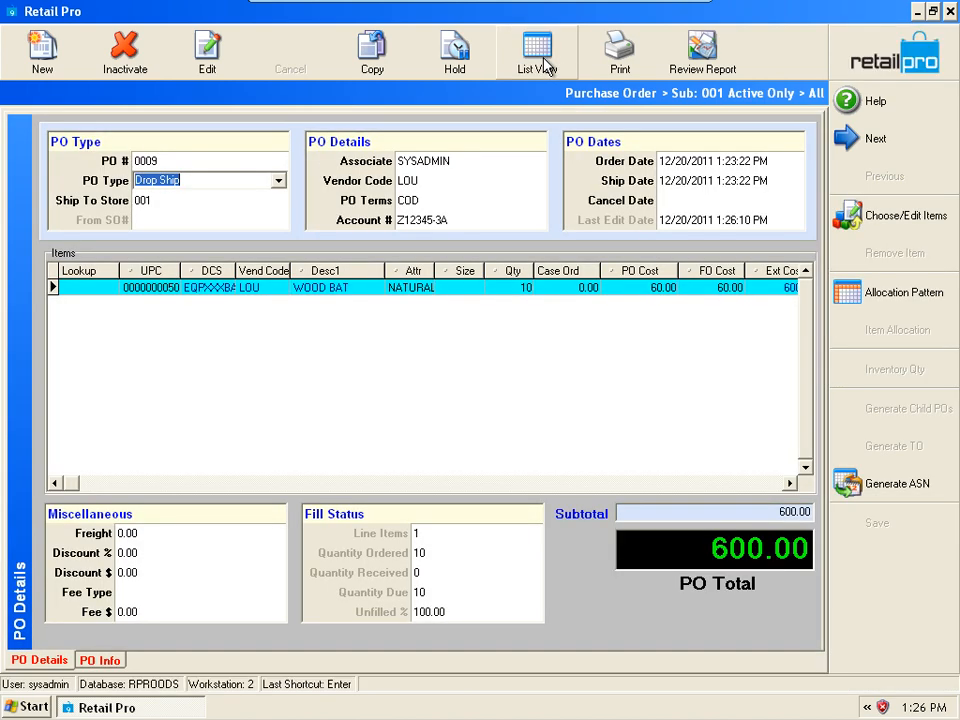
left_click(348, 289)
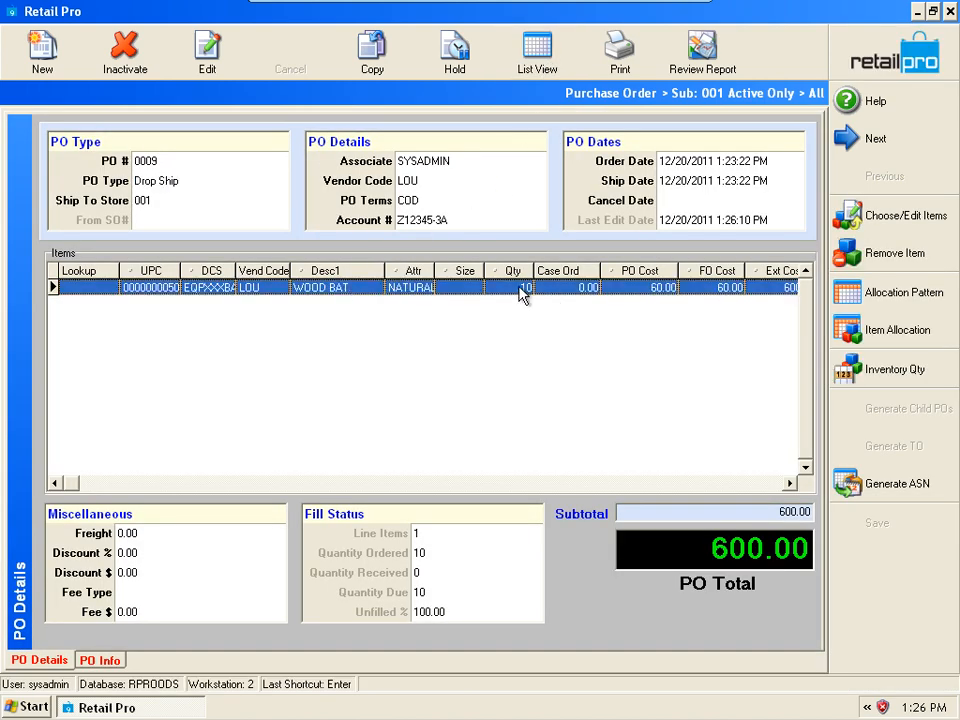
left_click(151, 202)
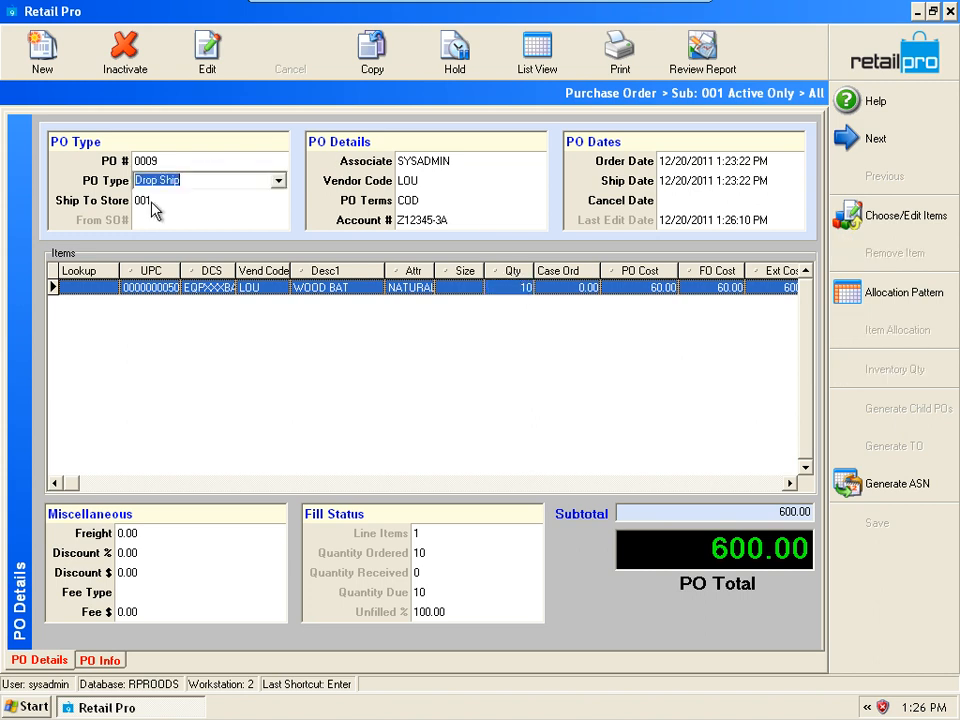
Return to the home screen, open the transfer orders list and review the source store of each new order
left_click(853, 63)
left_click(250, 52)
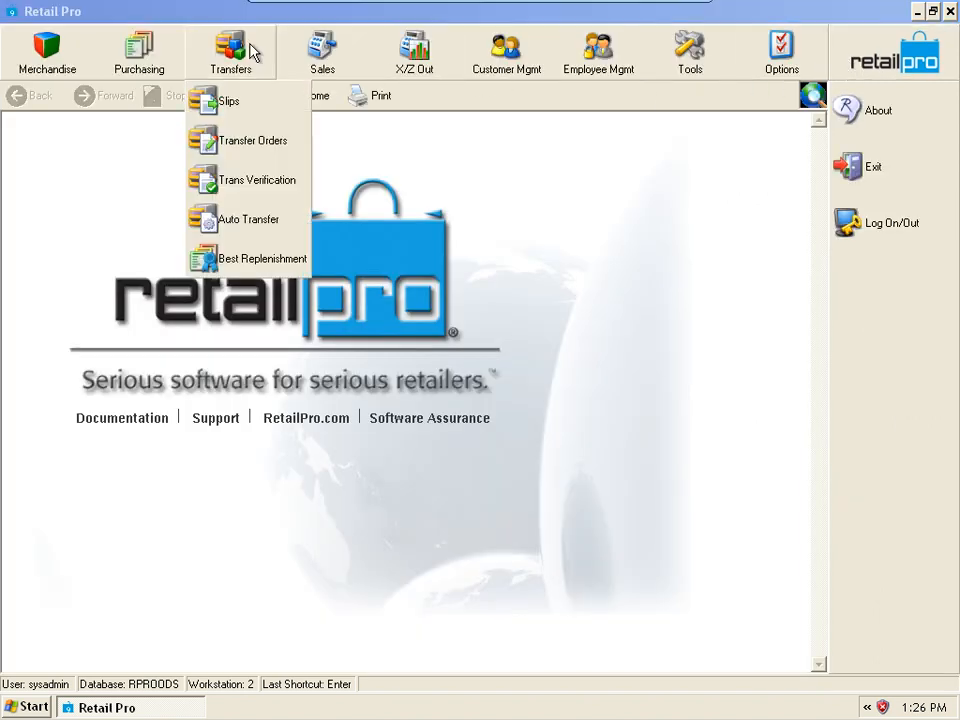
left_click(256, 143)
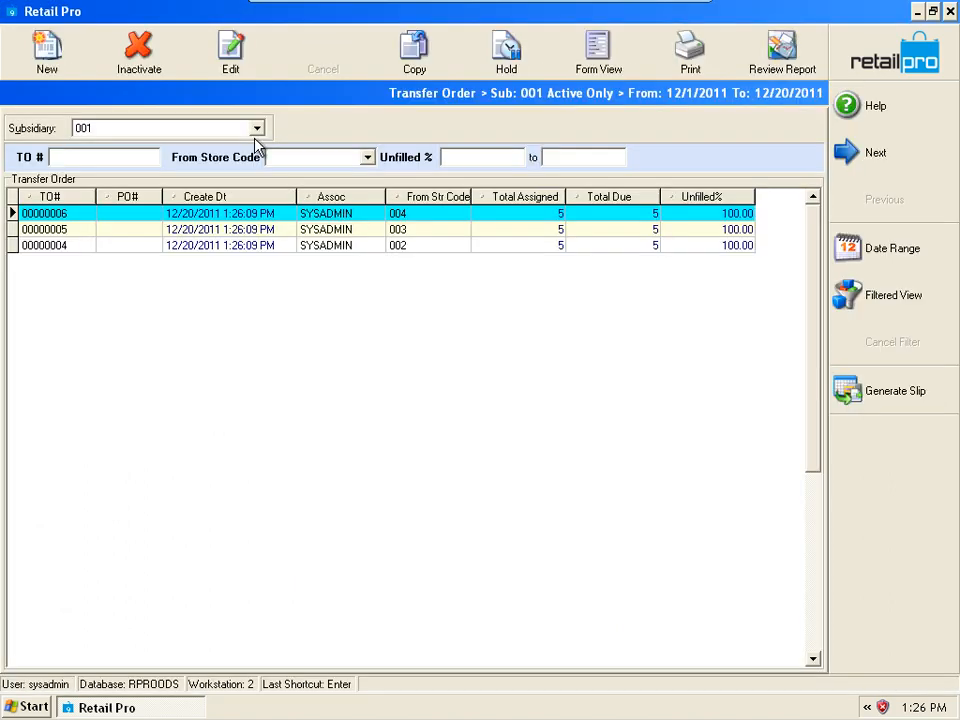
left_click(75, 245)
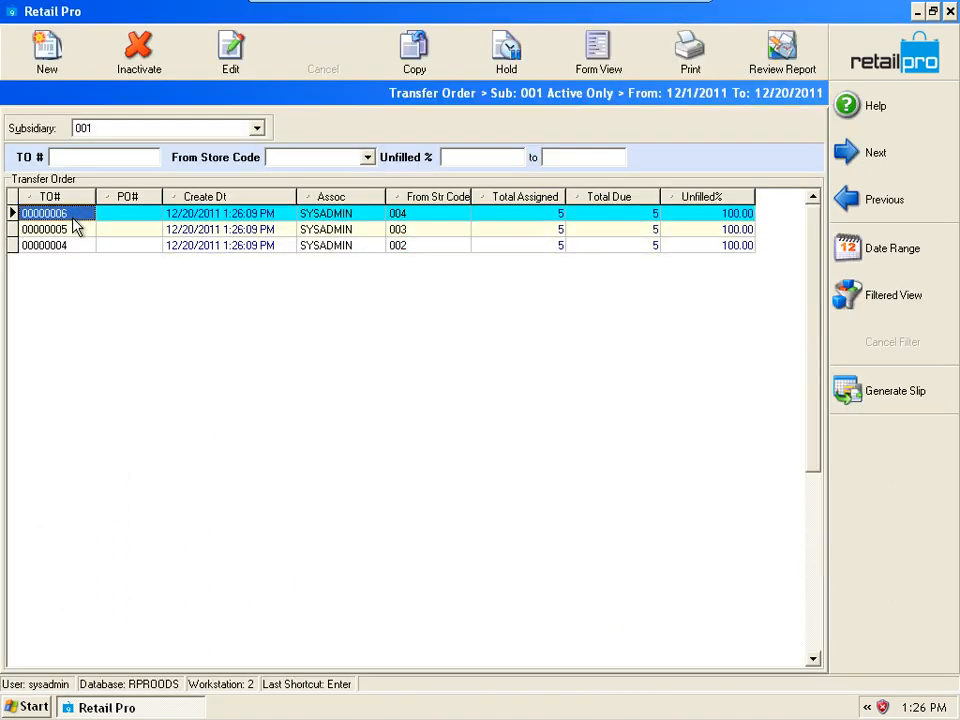
left_click(420, 247)
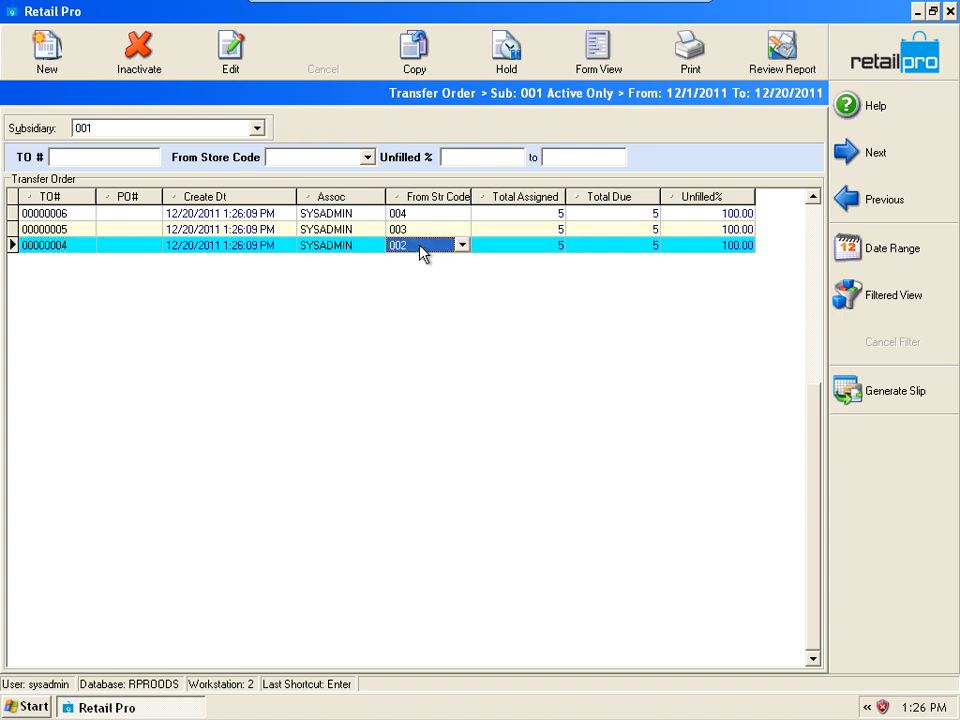
key("Up")
key("Up")
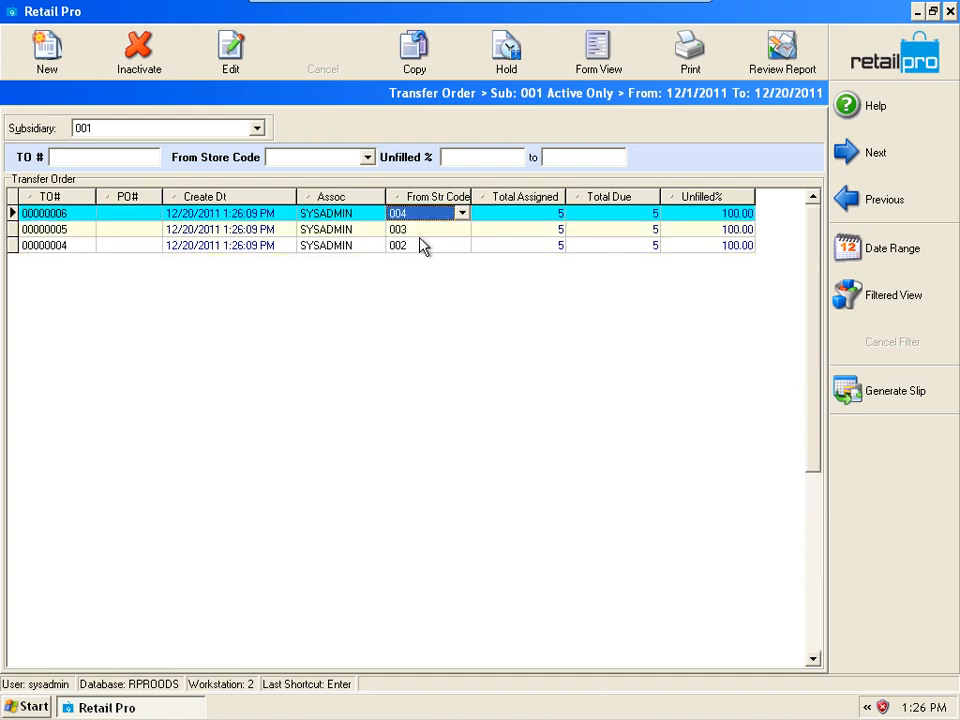
Inspect the wood bat quantity and store 001 allocation in the transfer orders from stores 004, 003 and 002, ending in list view
left_click(600, 52)
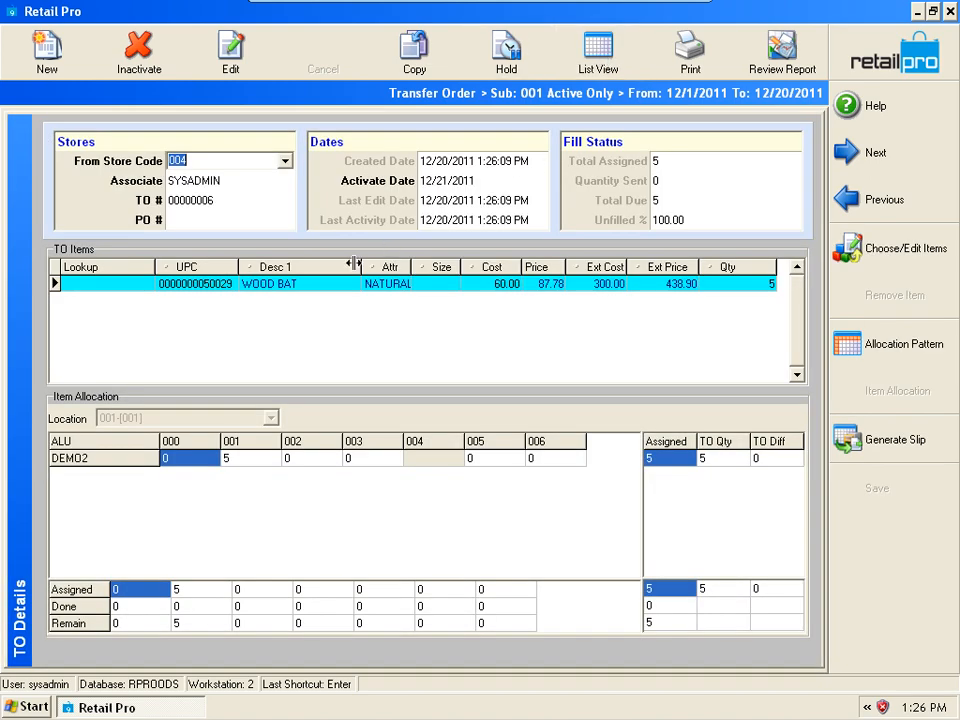
left_click(311, 286)
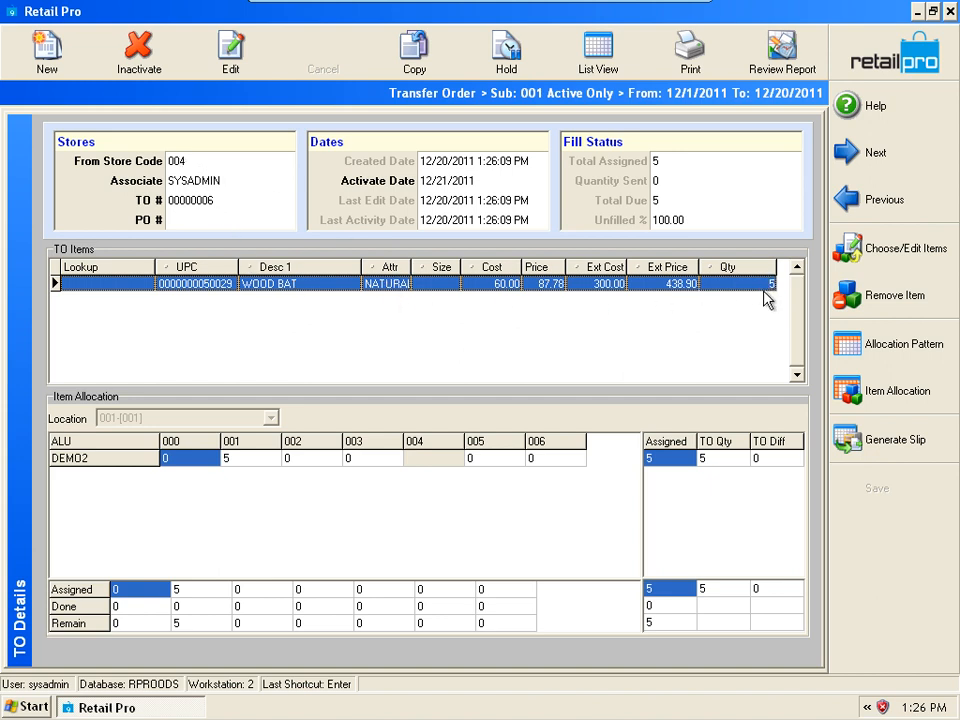
left_click(246, 462)
left_click(876, 154)
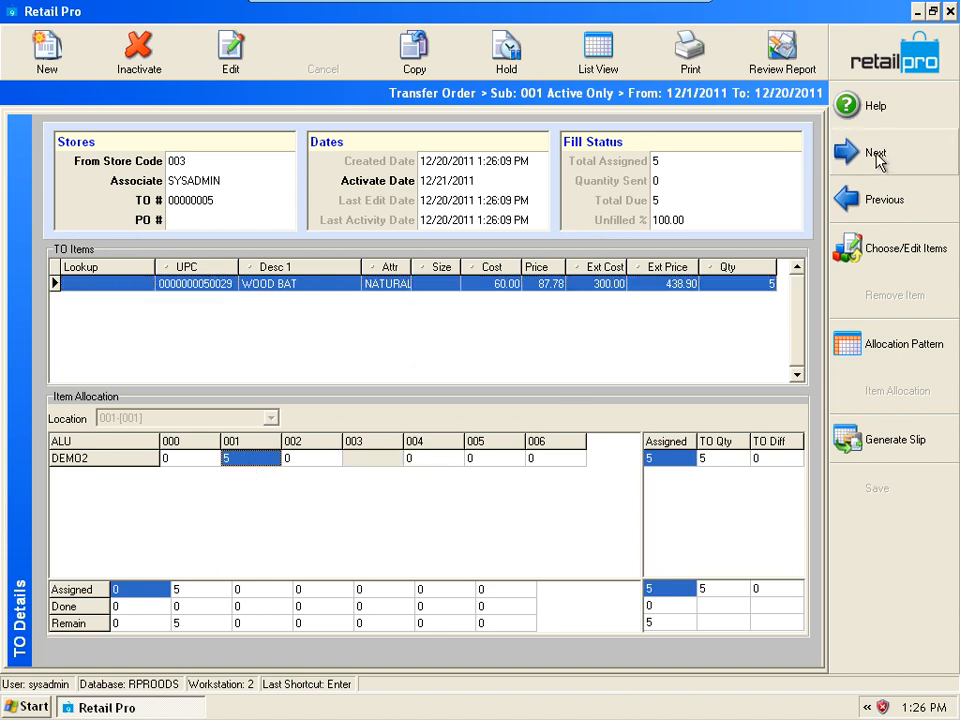
left_click(184, 162)
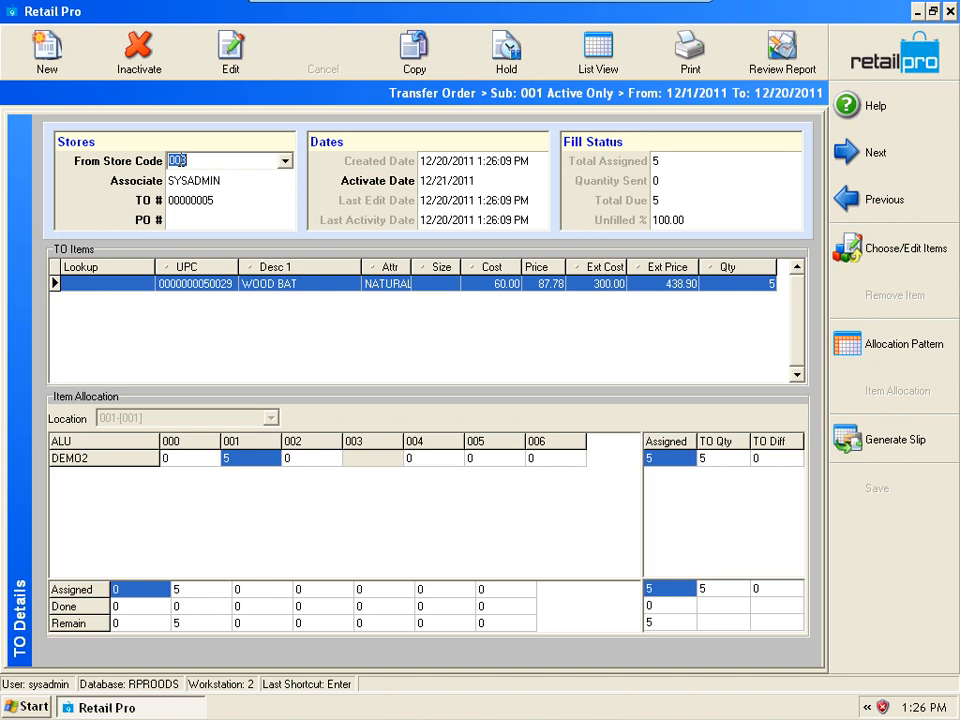
left_click(226, 457)
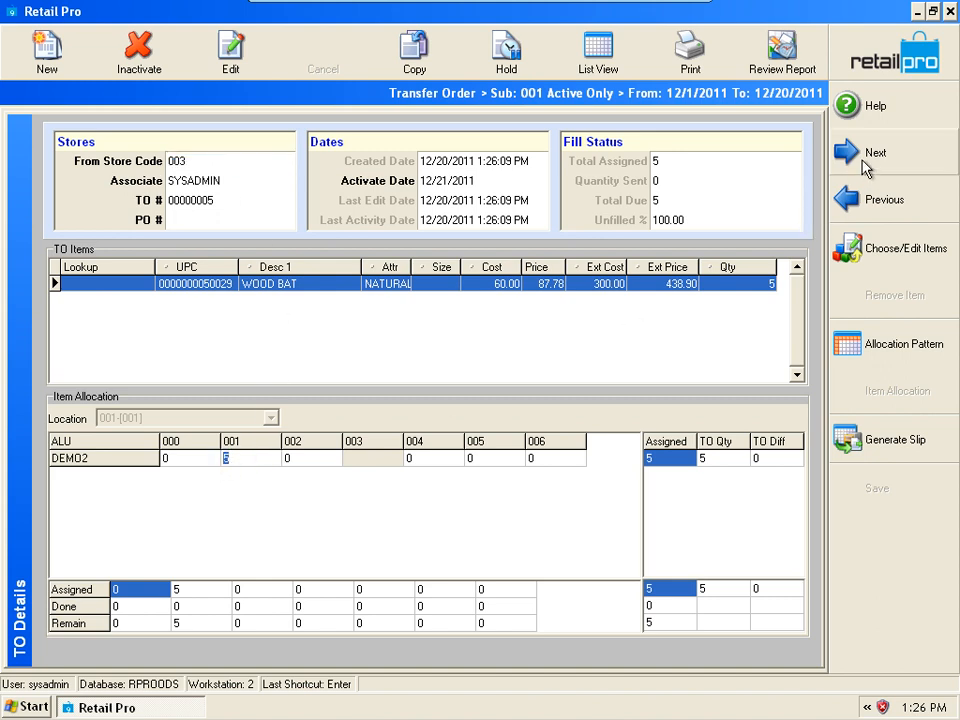
left_click(866, 163)
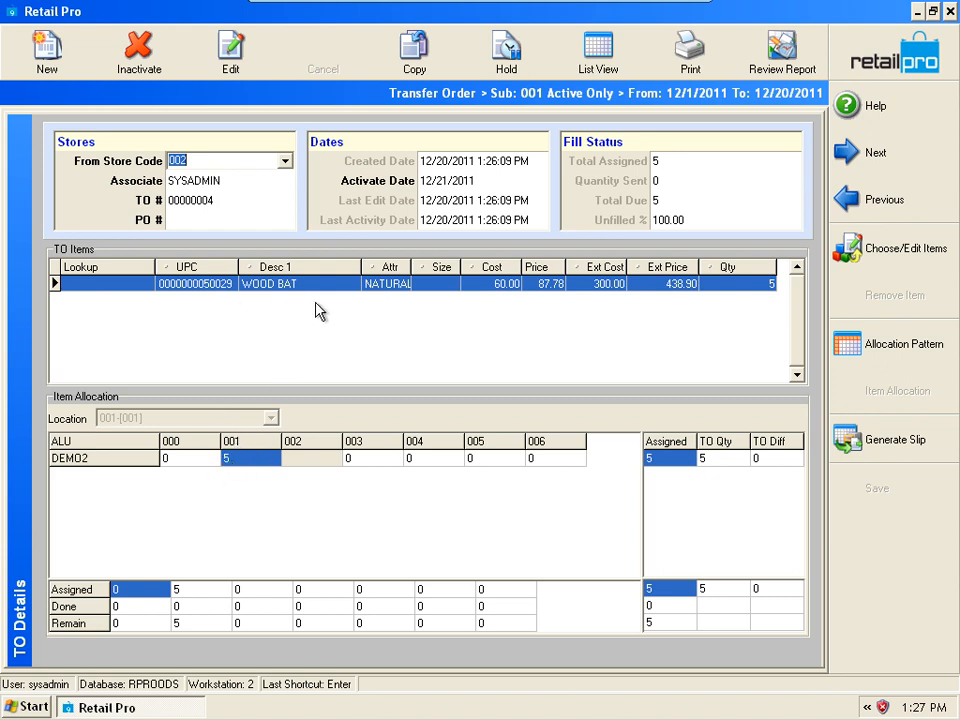
left_click(609, 64)
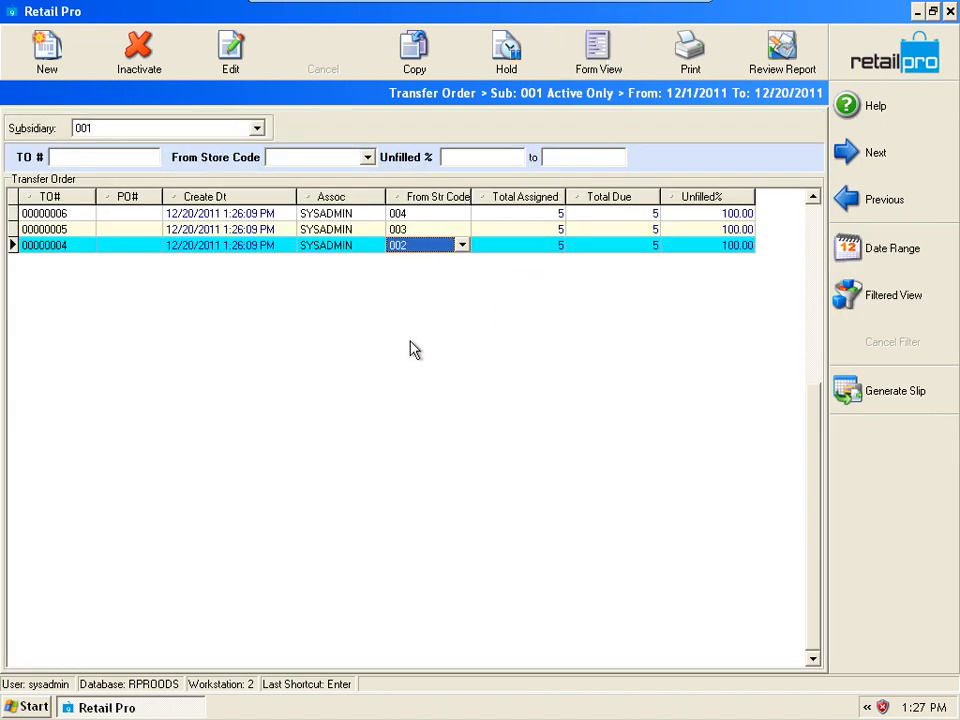